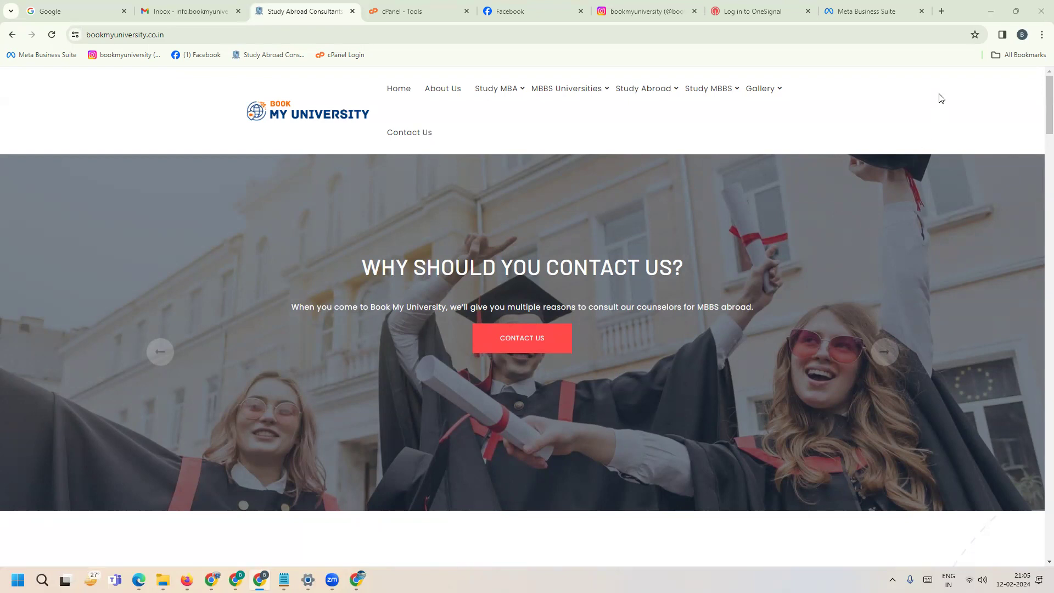
# Step: Search Google for 'search console' and open the Google Search Console Tools result
pyautogui.click(944, 13)
pyautogui.write('s')
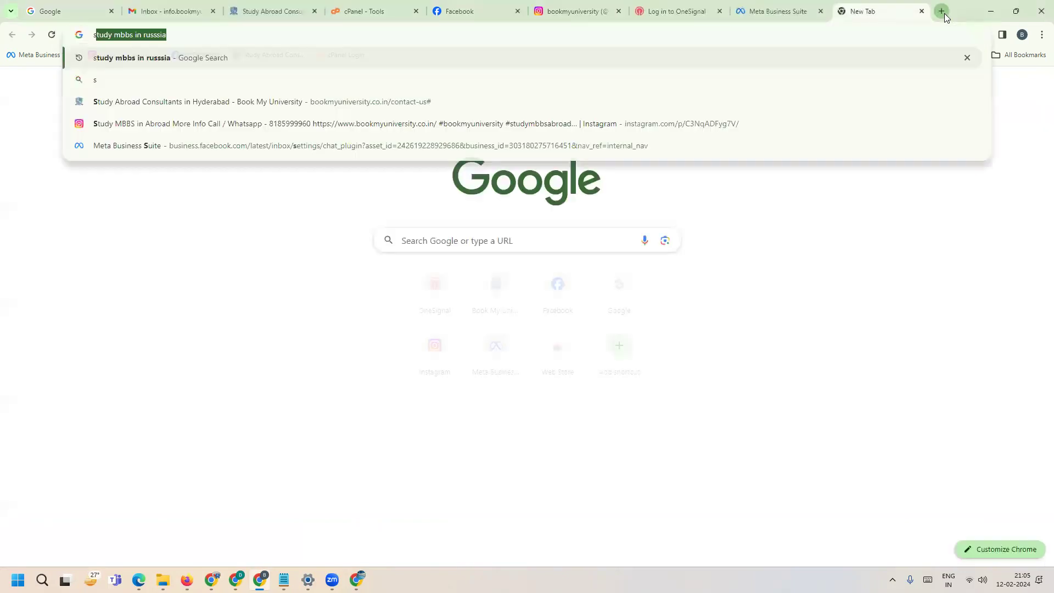
pyautogui.write('earch')
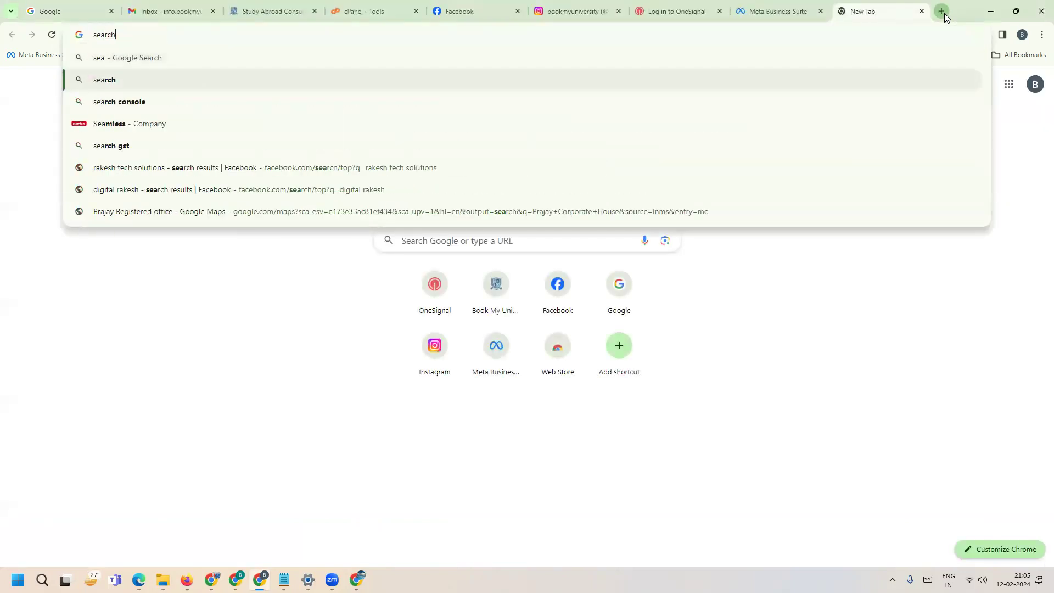
pyautogui.press('Return')
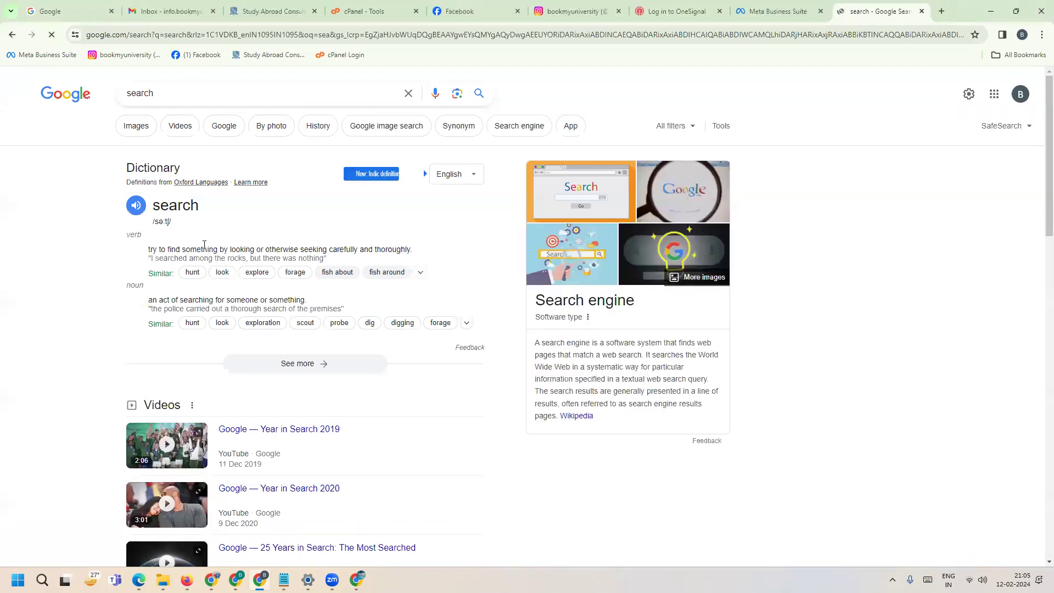
pyautogui.click(189, 92)
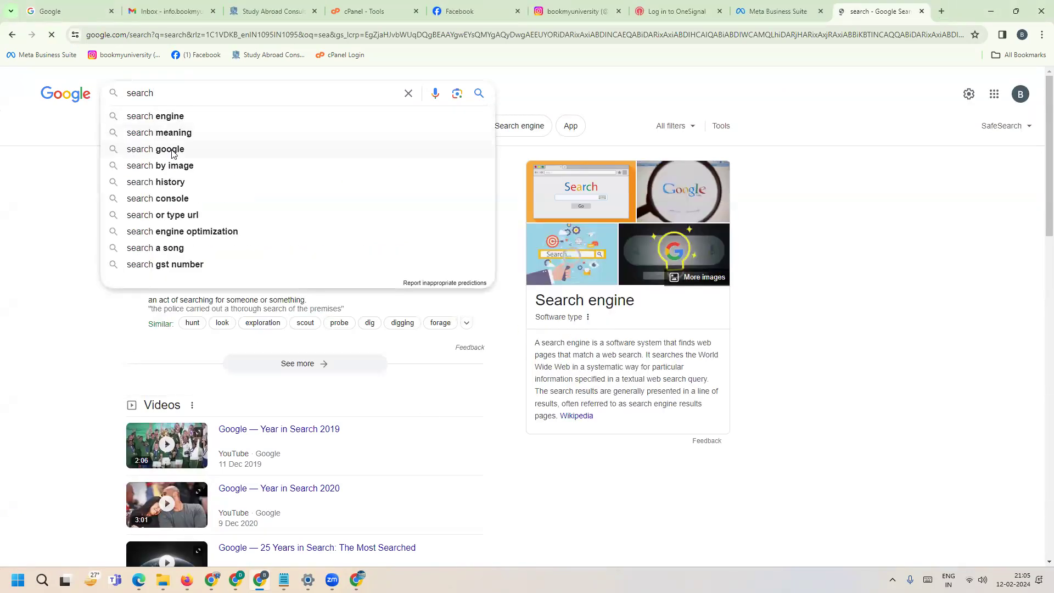
pyautogui.click(169, 199)
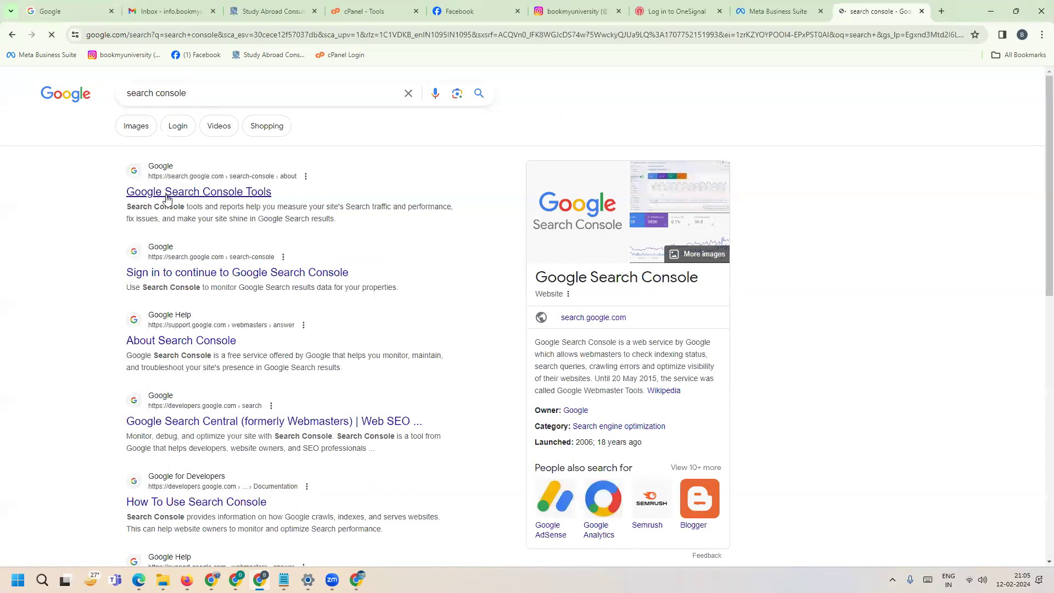
pyautogui.click(189, 195)
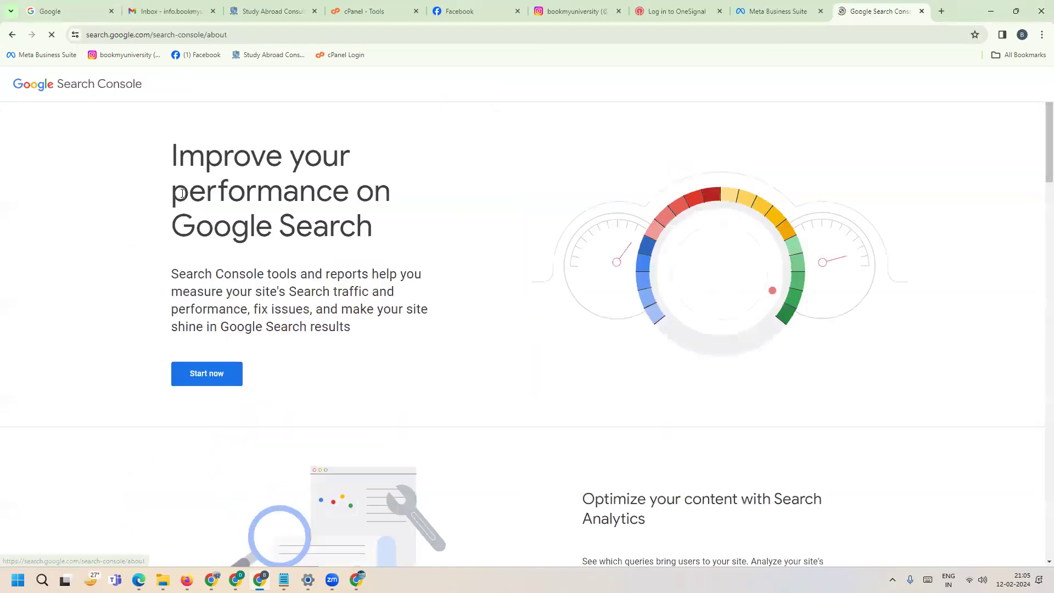
pyautogui.click(205, 373)
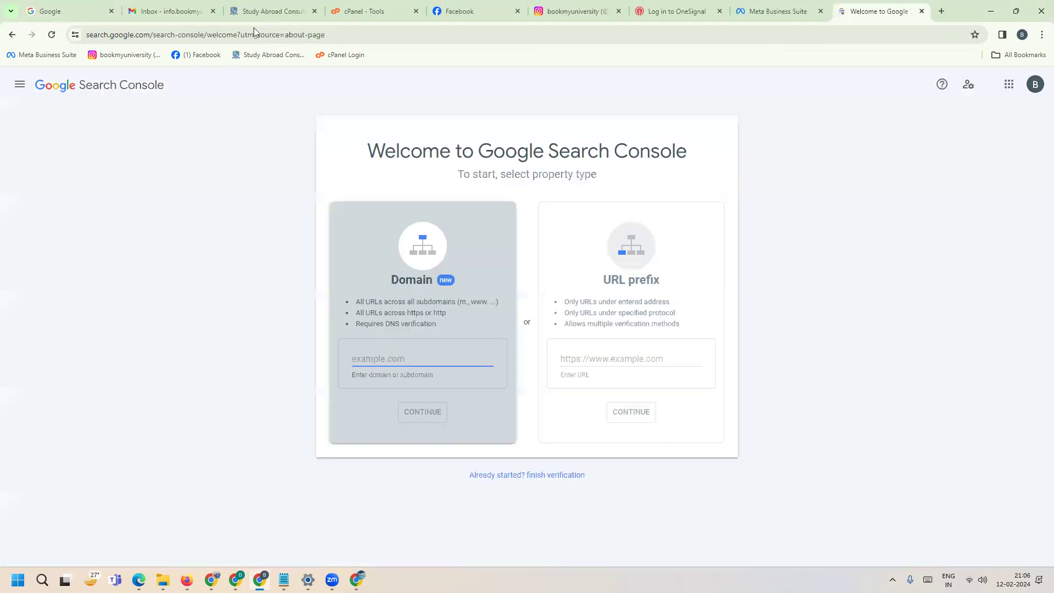
pyautogui.click(271, 10)
pyautogui.click(148, 34)
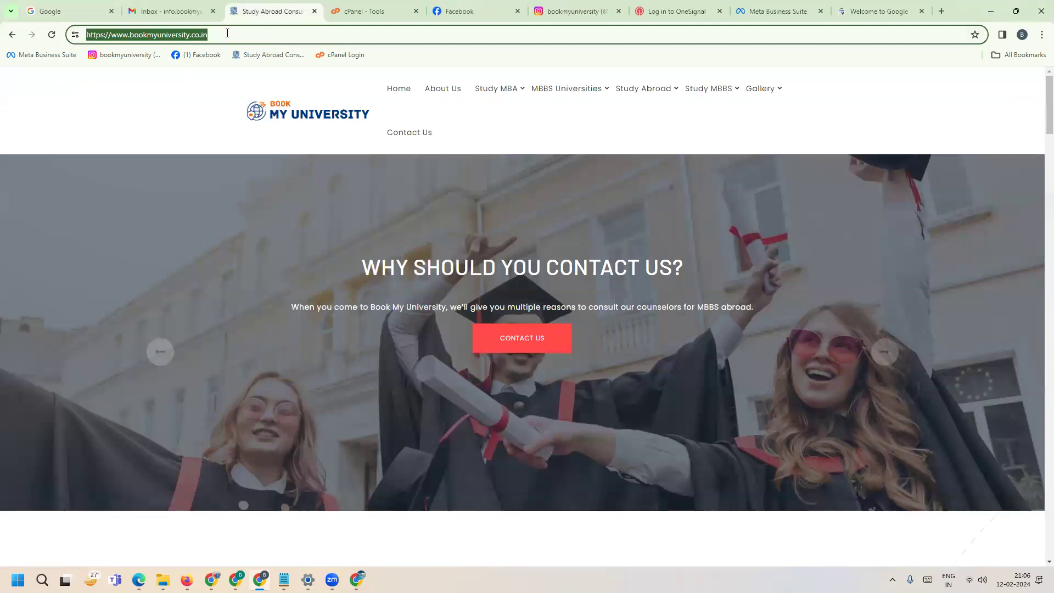
pyautogui.click(878, 10)
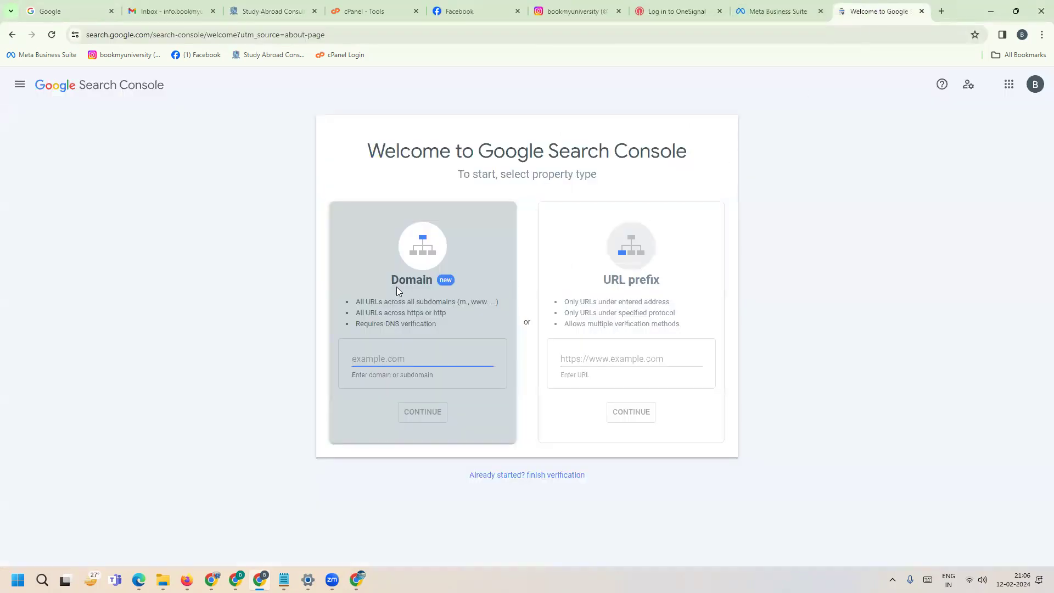
pyautogui.click(612, 356)
pyautogui.write('https://www.bookmyuniversity.co.in/')
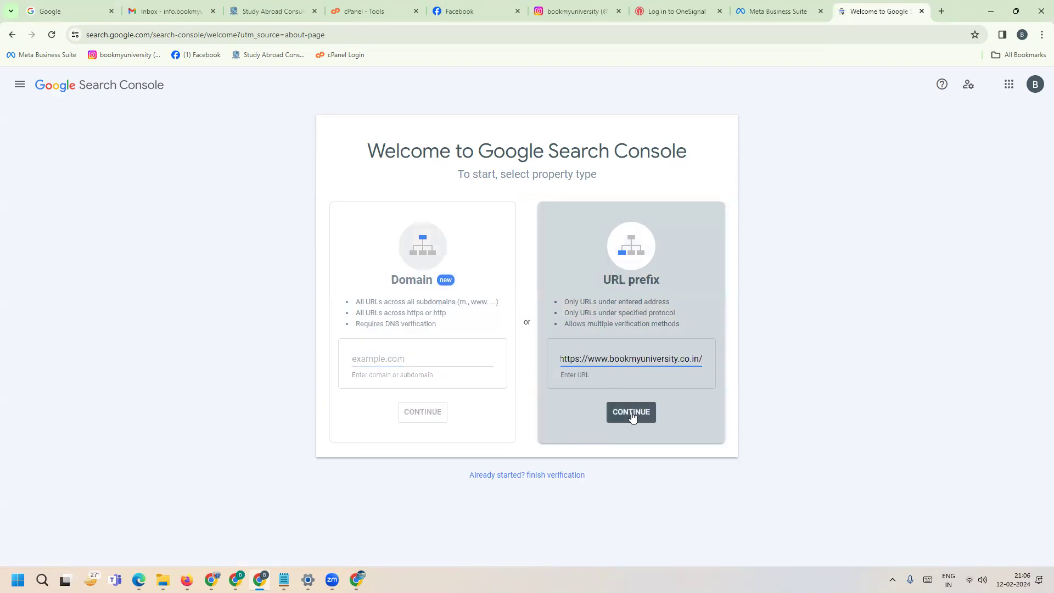
pyautogui.click(631, 411)
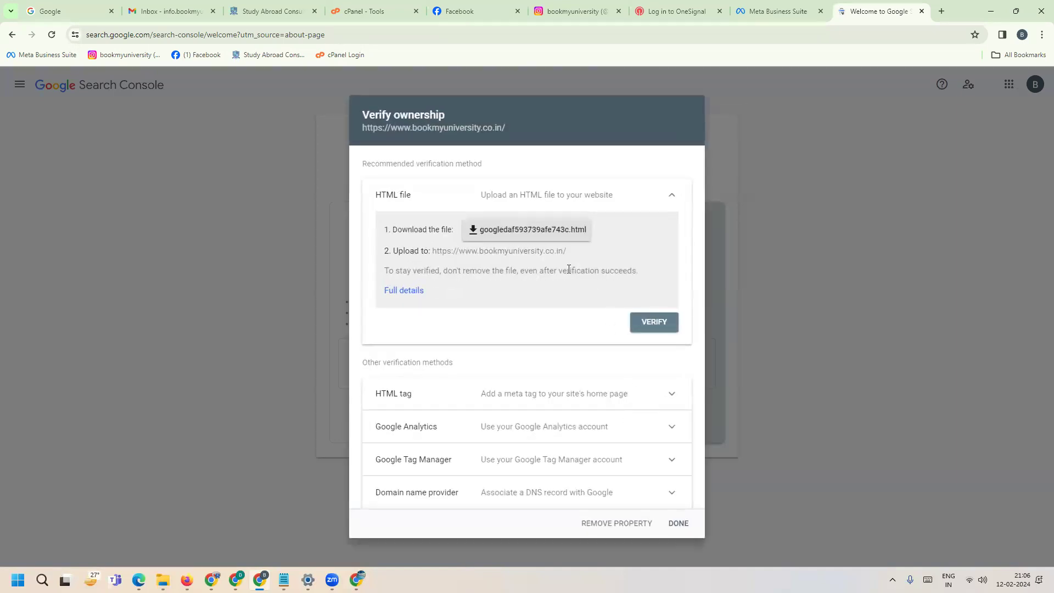
# Step: Open cPanel File Manager and browse to public_html, briefly checking the bookmyuniversity.co.in folder
pyautogui.click(362, 12)
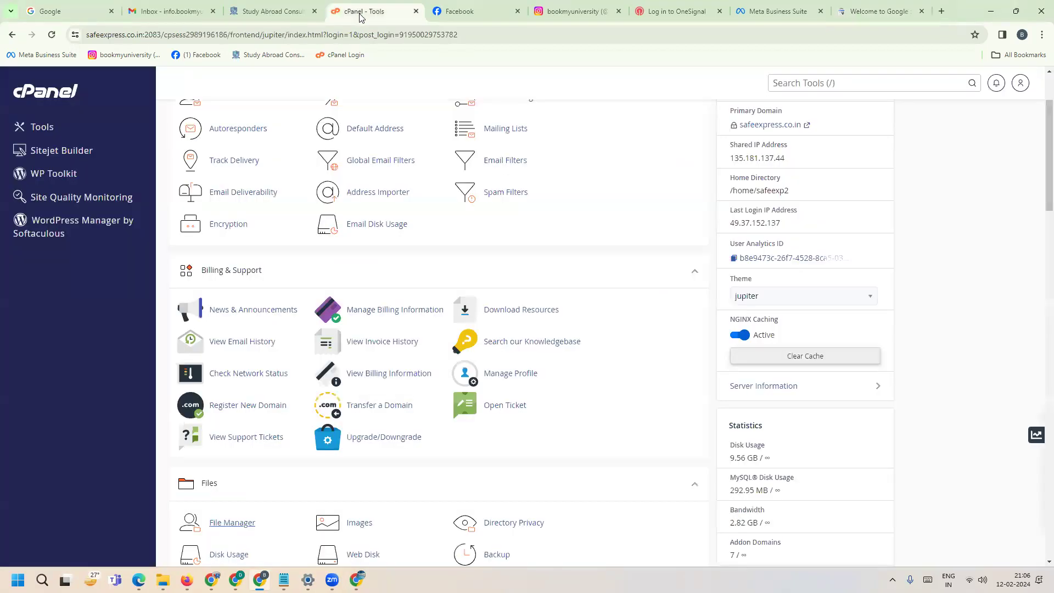
pyautogui.scroll(-2, 247, 329)
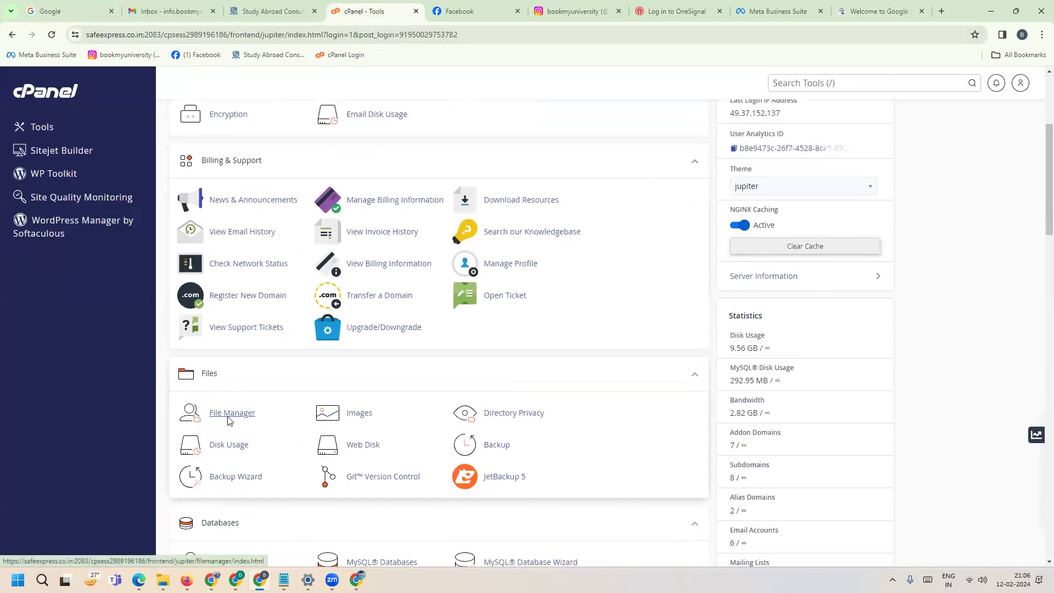
pyautogui.click(232, 413)
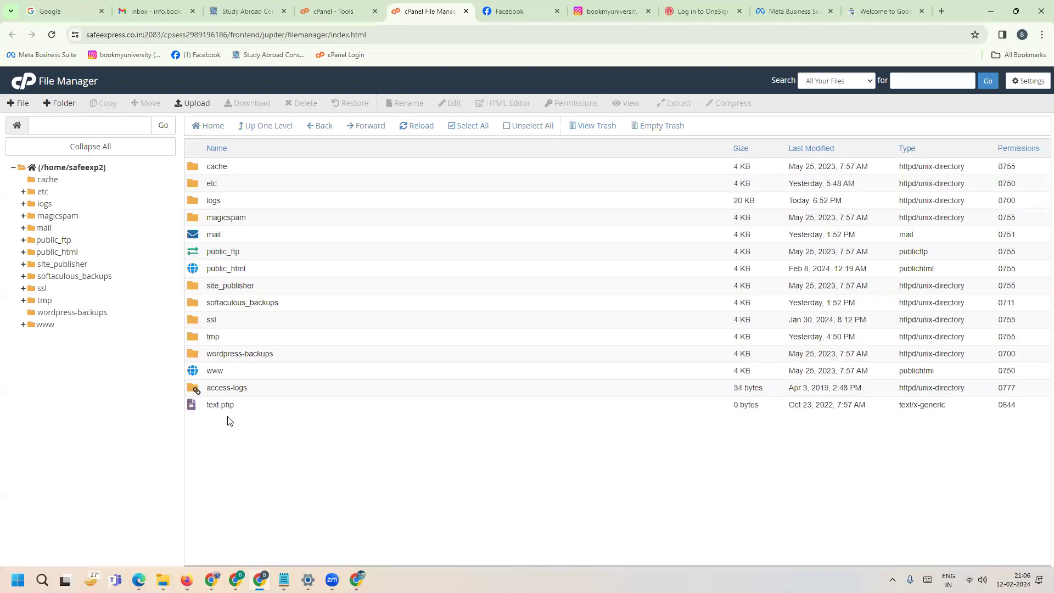
pyautogui.doubleClick(226, 268)
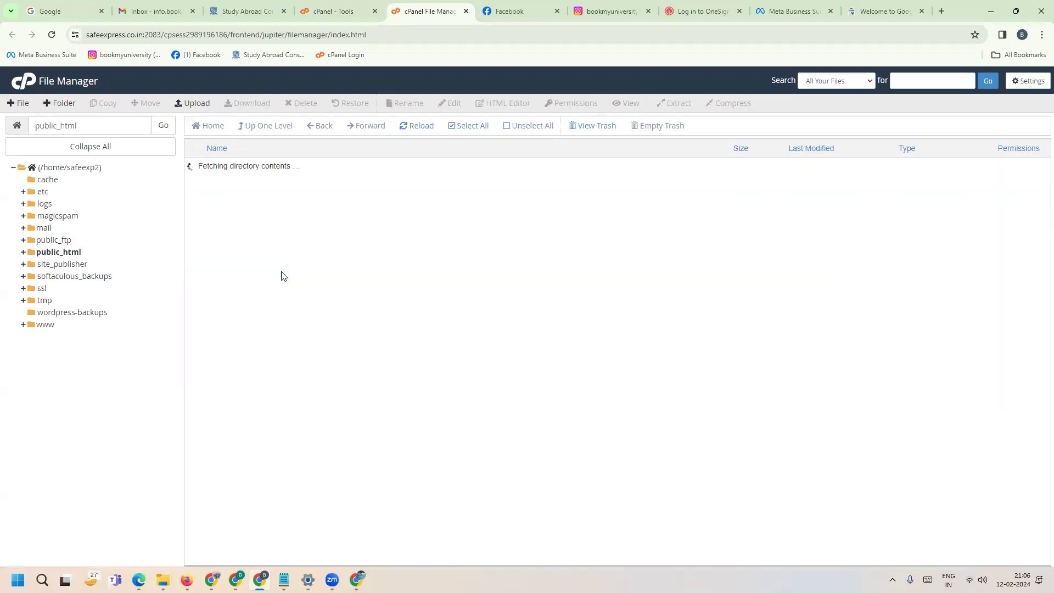
pyautogui.doubleClick(301, 207)
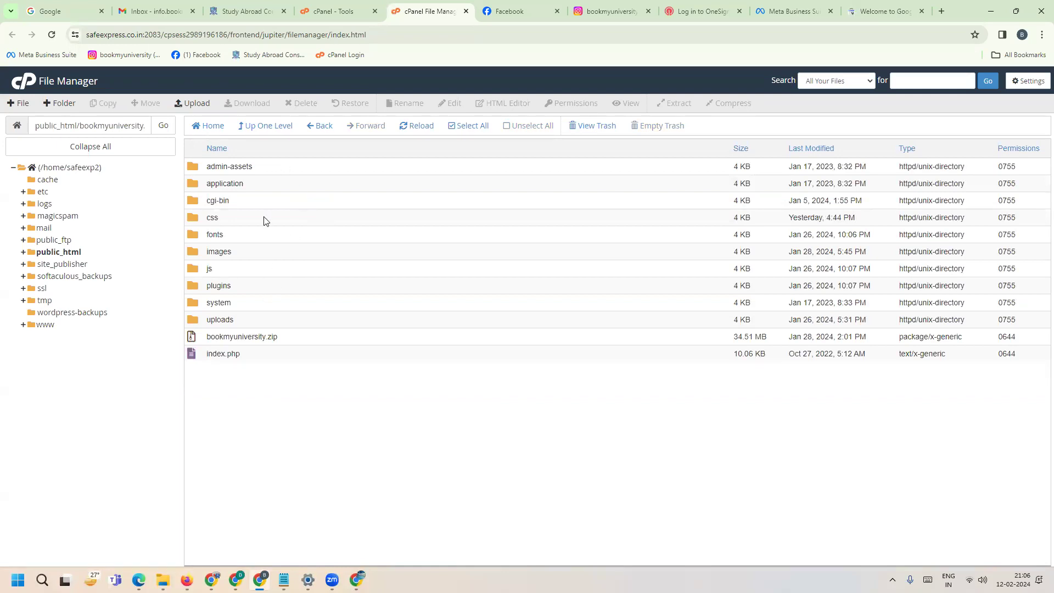
pyautogui.click(274, 129)
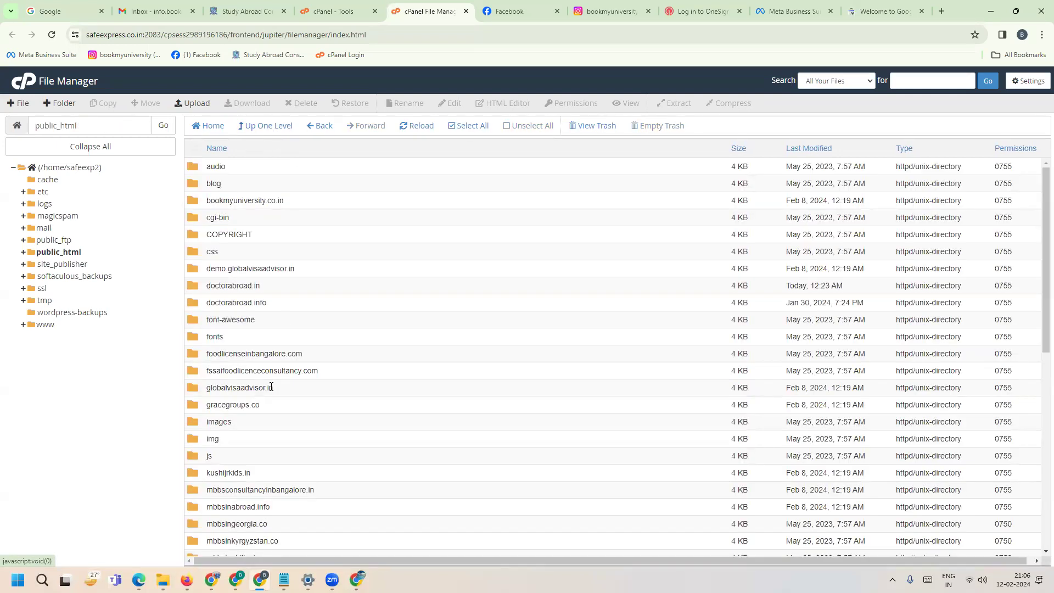
pyautogui.scroll(-5, 270, 387)
pyautogui.scroll(-5, 269, 387)
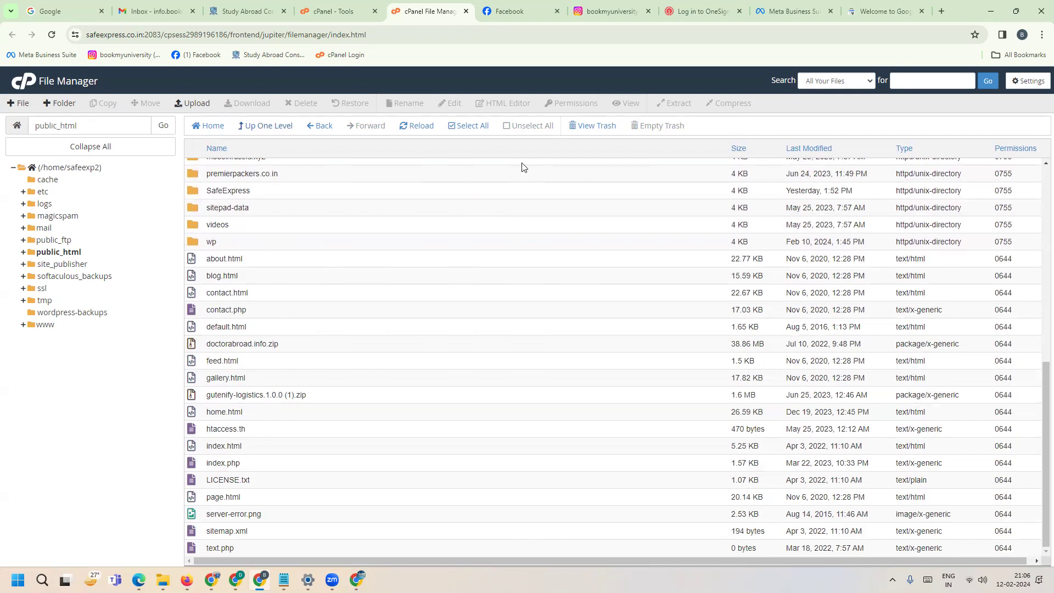
# Step: Download googledaf593739afe743c.html from Search Console and upload it from Downloads into public_html
pyautogui.click(881, 10)
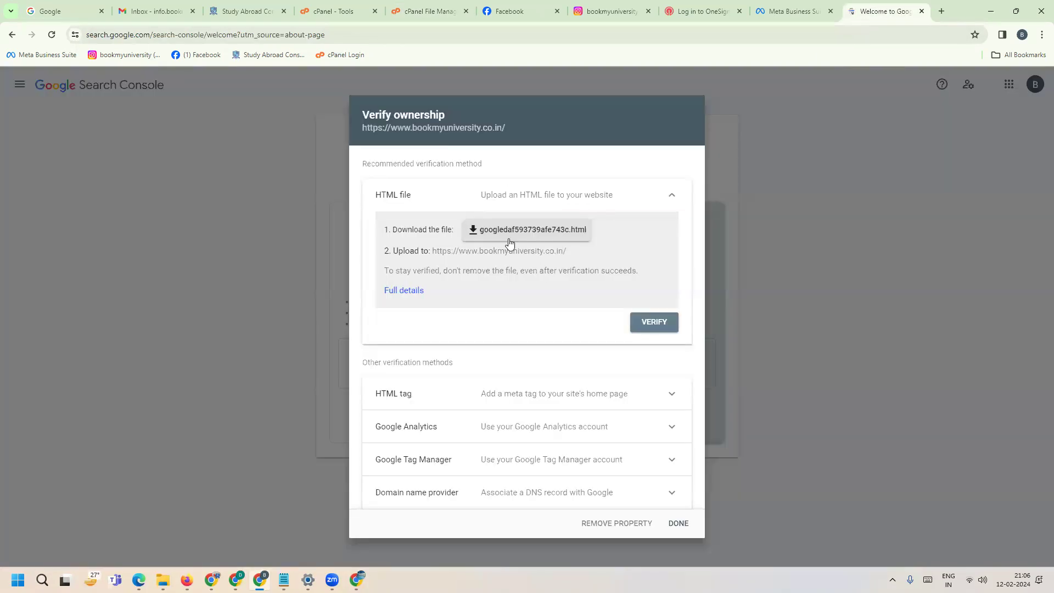
pyautogui.click(527, 229)
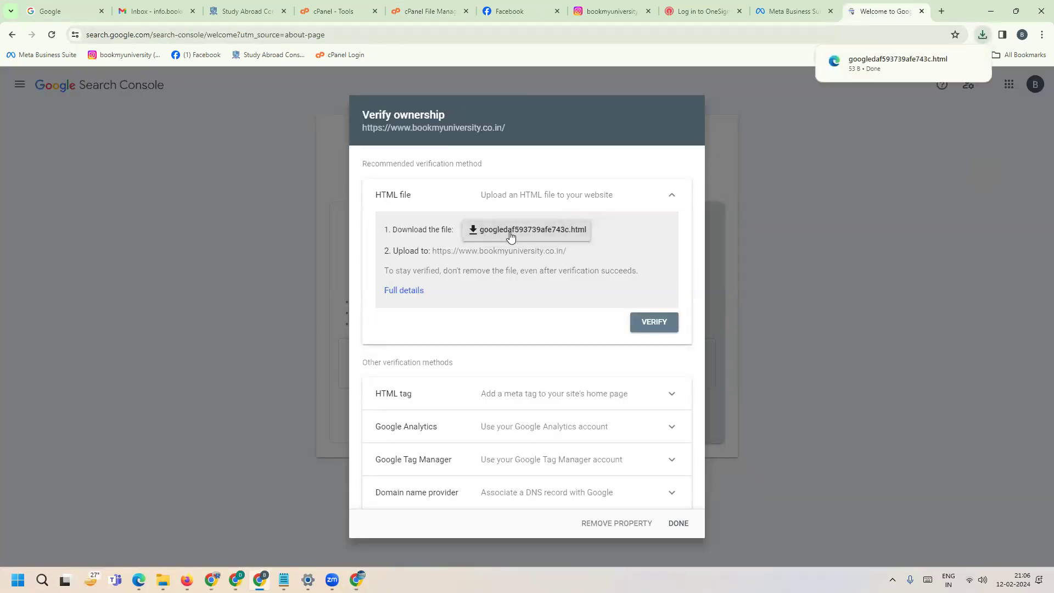
pyautogui.click(424, 10)
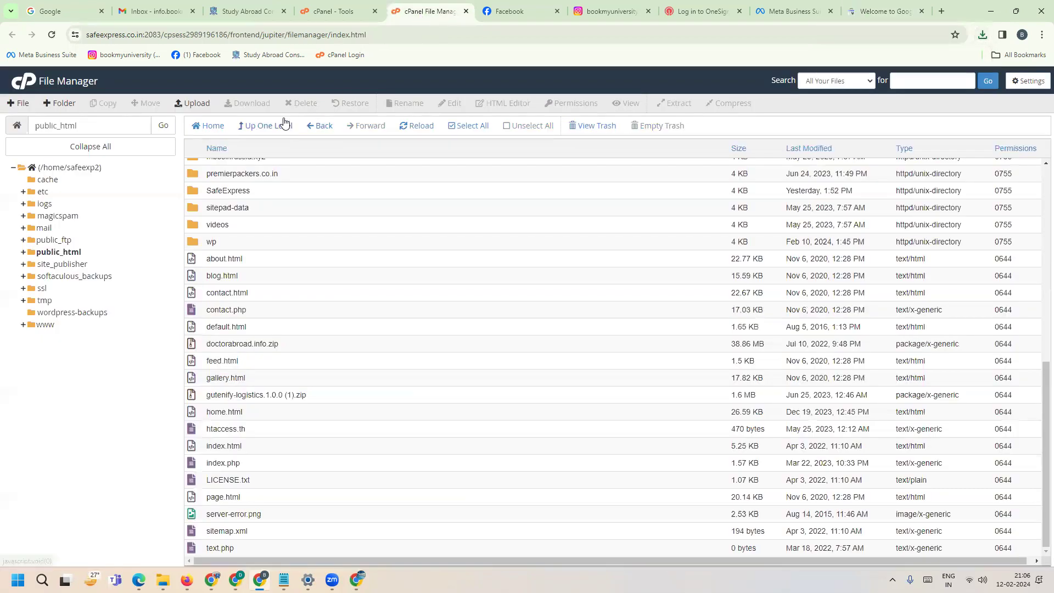
pyautogui.click(196, 103)
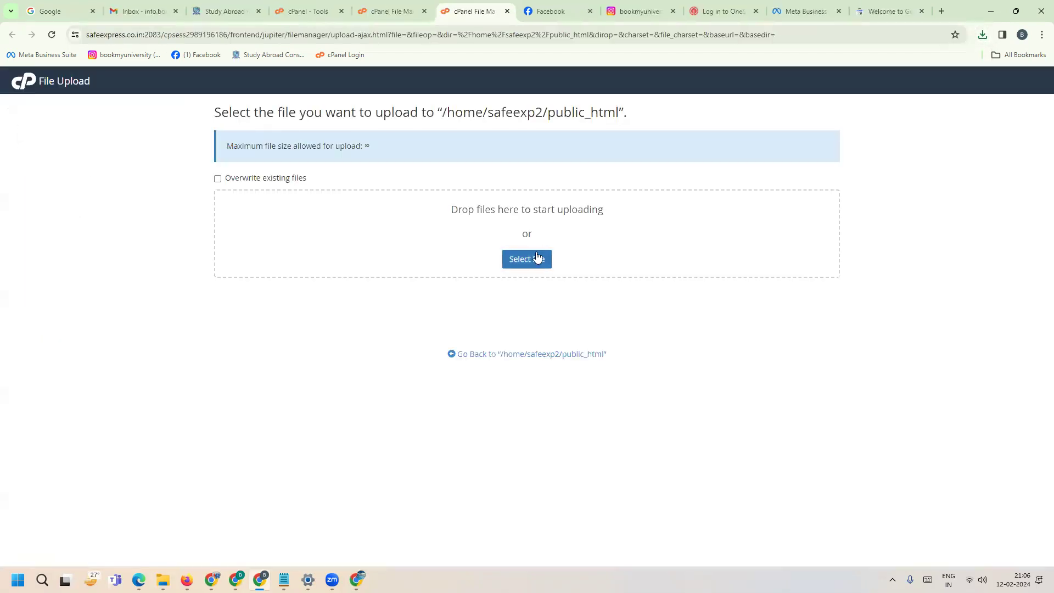
pyautogui.click(535, 257)
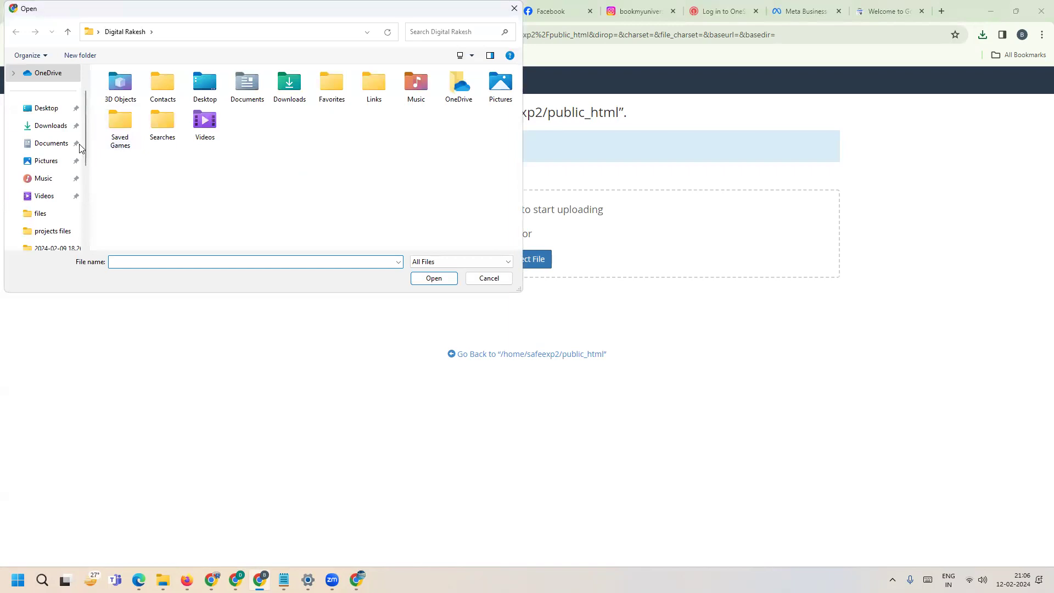
pyautogui.click(51, 125)
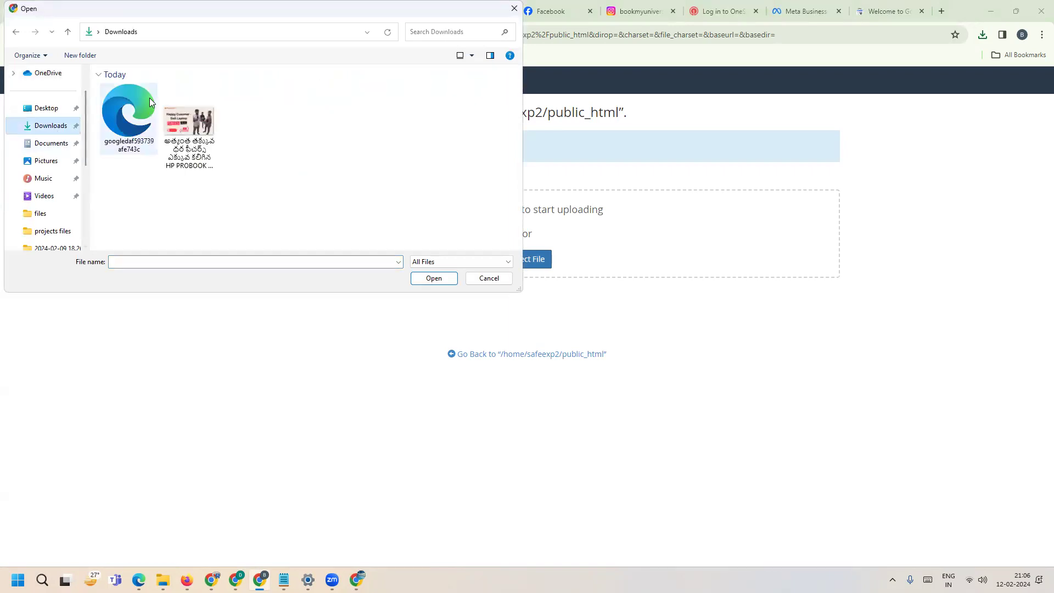
pyautogui.doubleClick(150, 98)
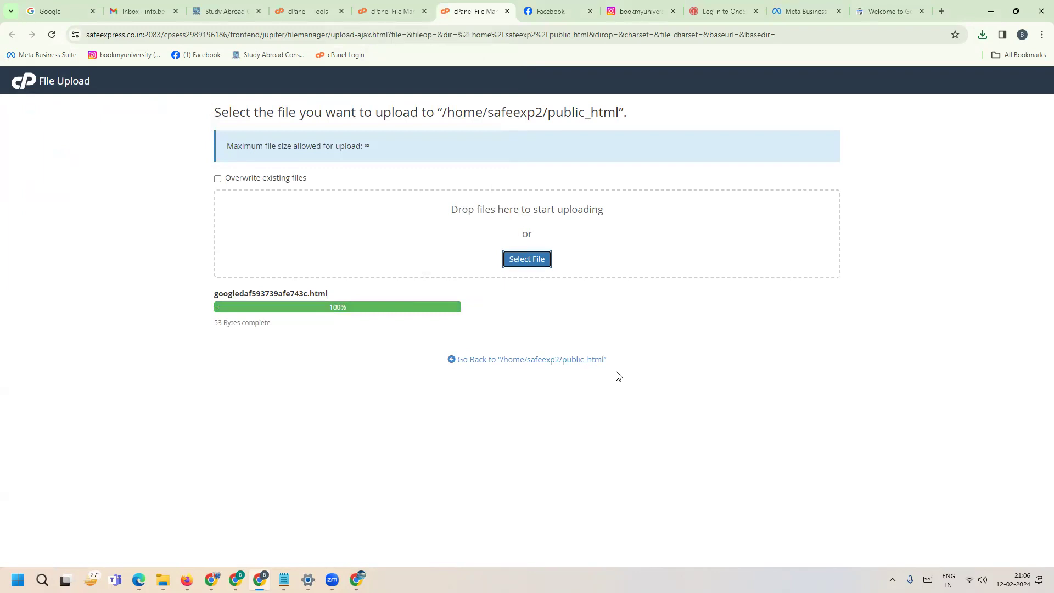
pyautogui.click(889, 10)
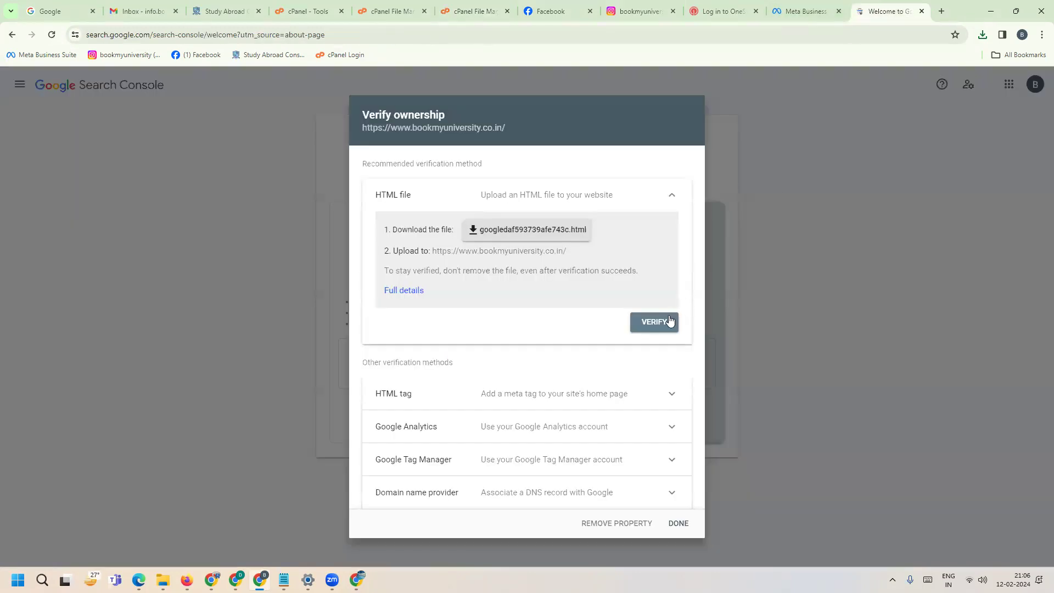
pyautogui.click(649, 321)
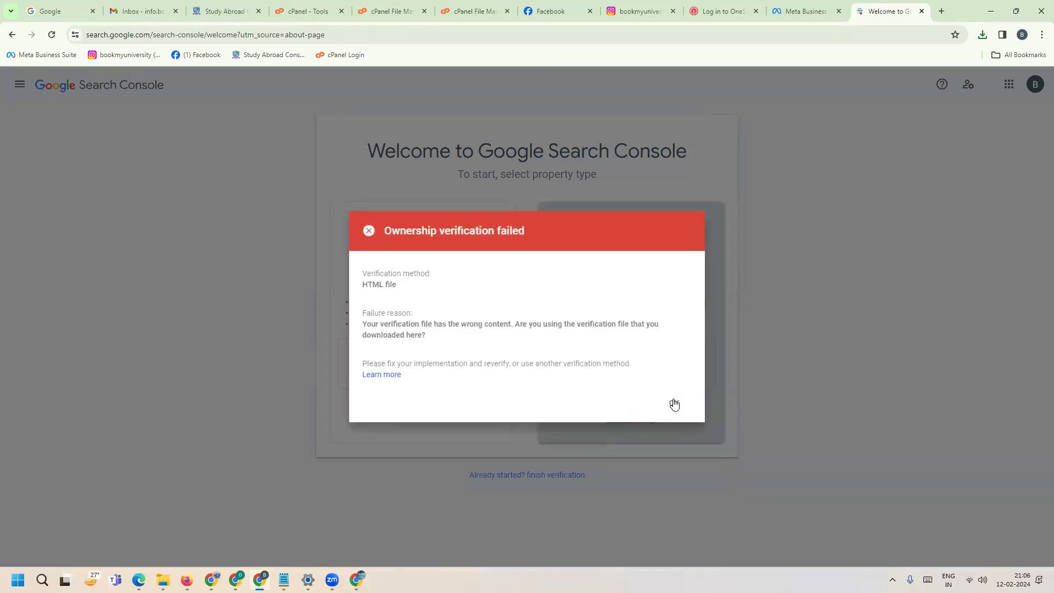
pyautogui.click(674, 403)
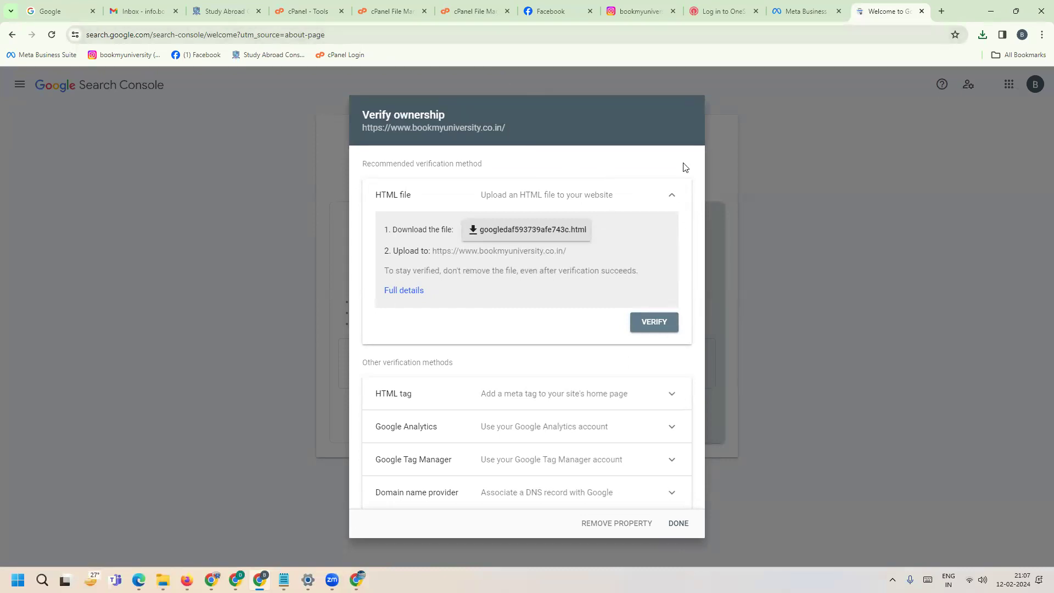
# Step: Upload googledaf593739afe743c.html from Downloads into public_html/bookmyuniversity.co.in
pyautogui.click(461, 10)
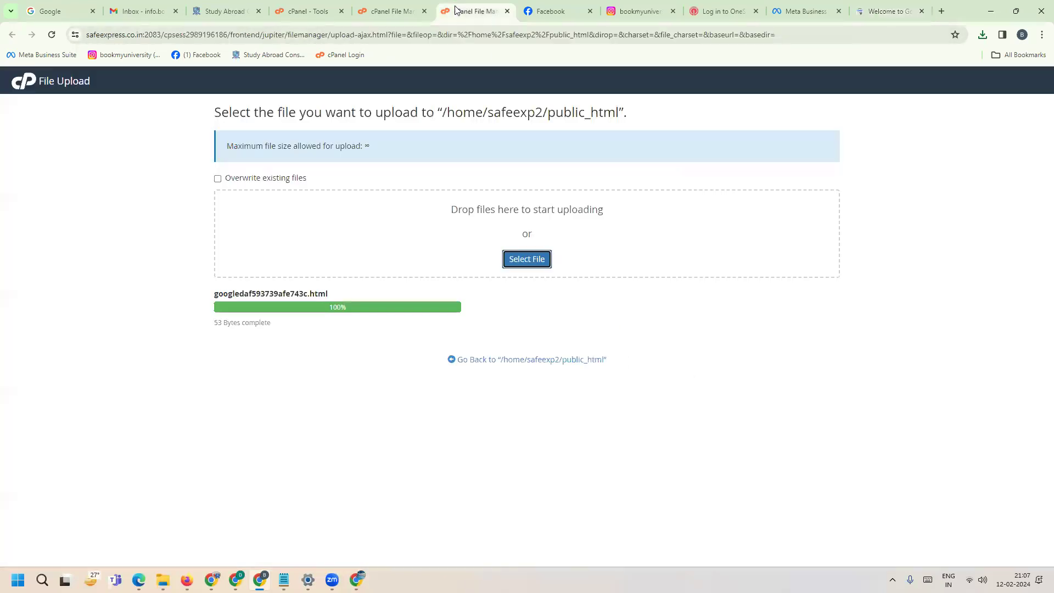
pyautogui.click(391, 11)
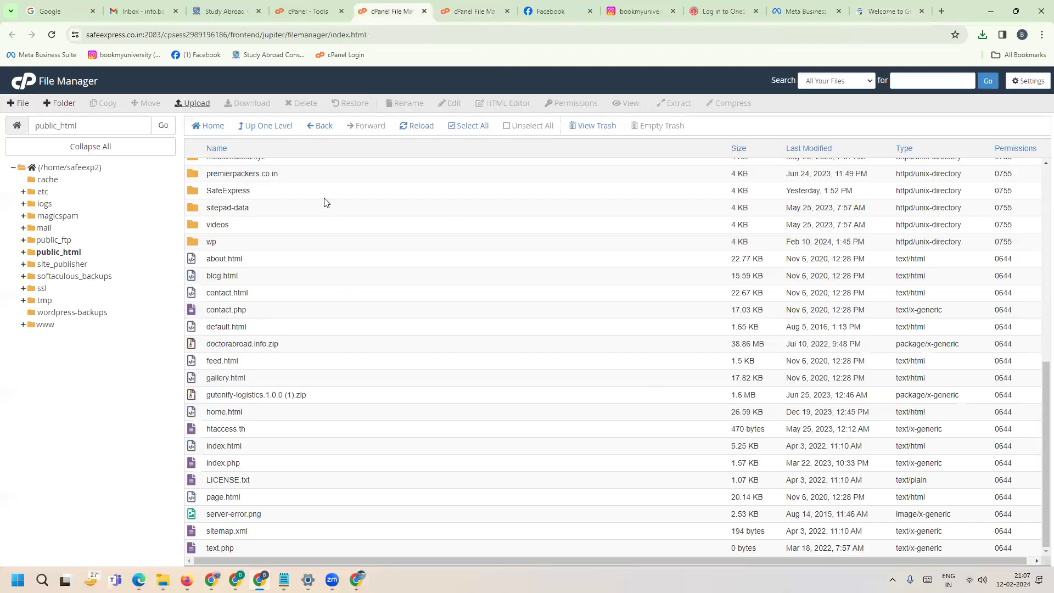
pyautogui.scroll(5, 324, 202)
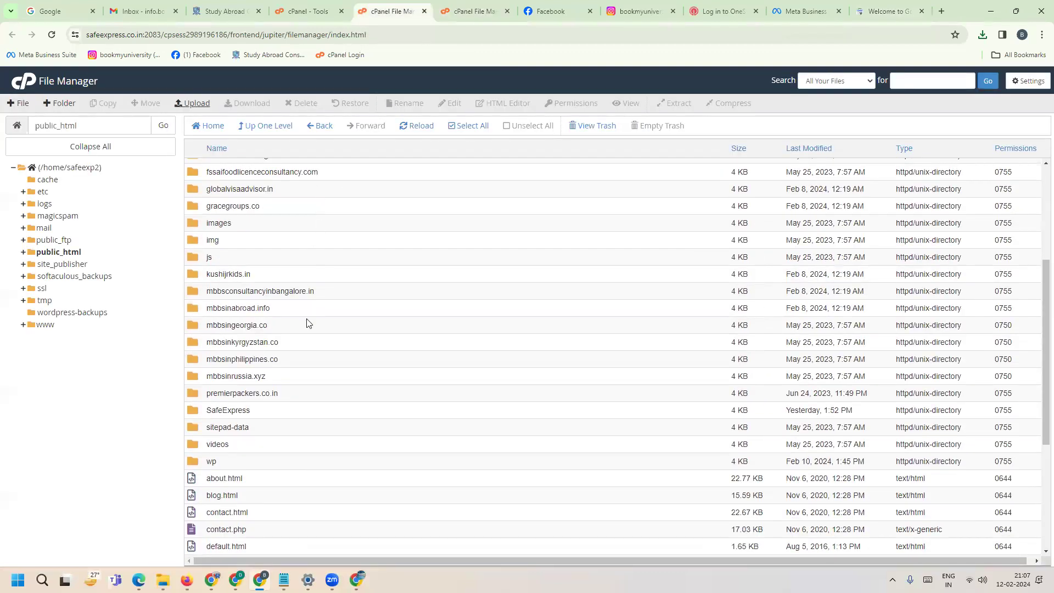
pyautogui.scroll(4, 308, 192)
pyautogui.scroll(4, 312, 214)
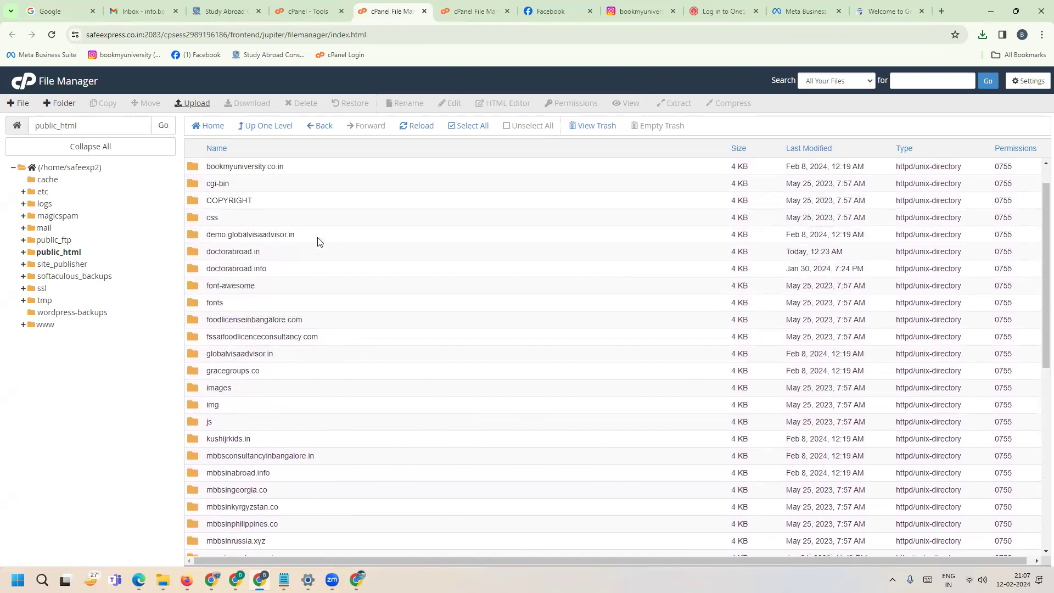
pyautogui.doubleClick(244, 200)
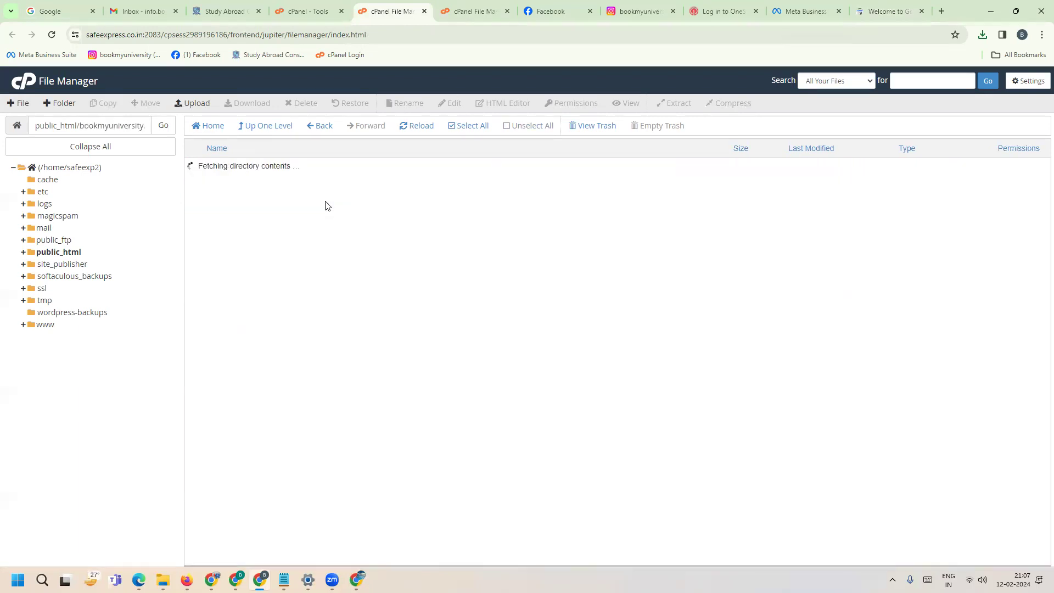
pyautogui.click(196, 103)
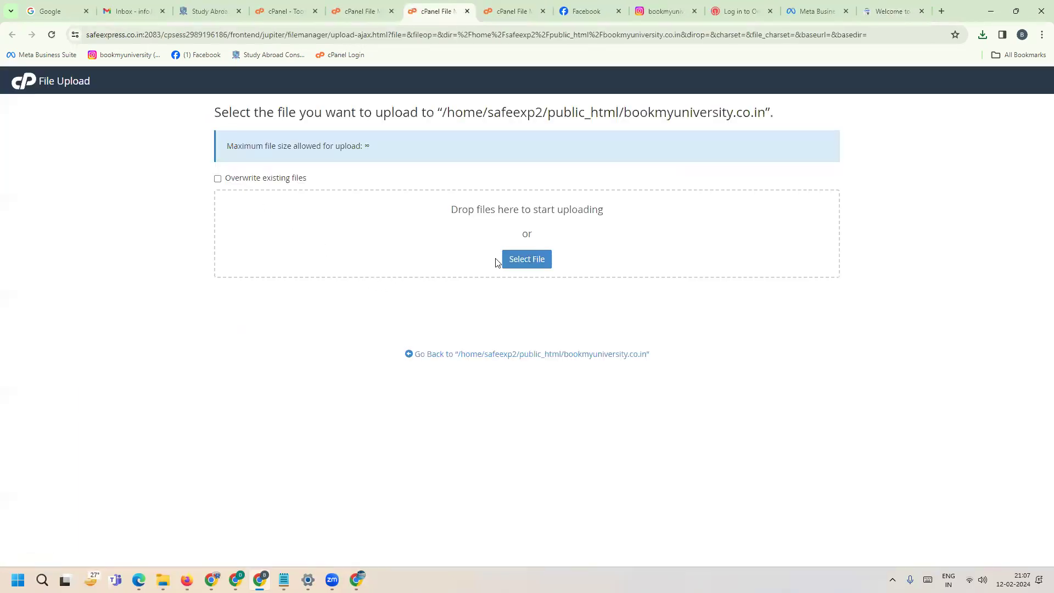
pyautogui.click(524, 259)
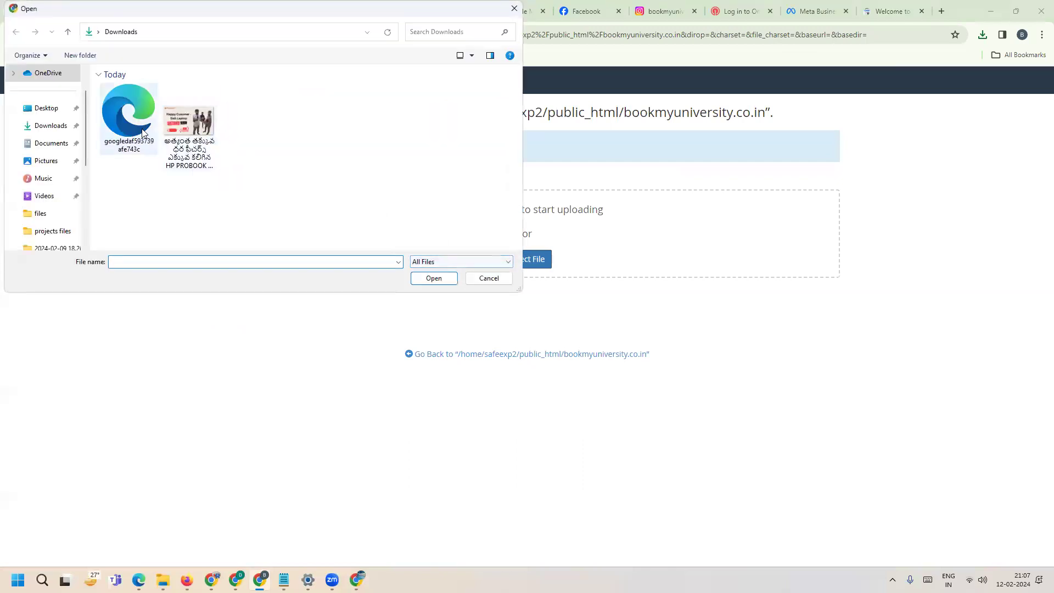
pyautogui.doubleClick(129, 120)
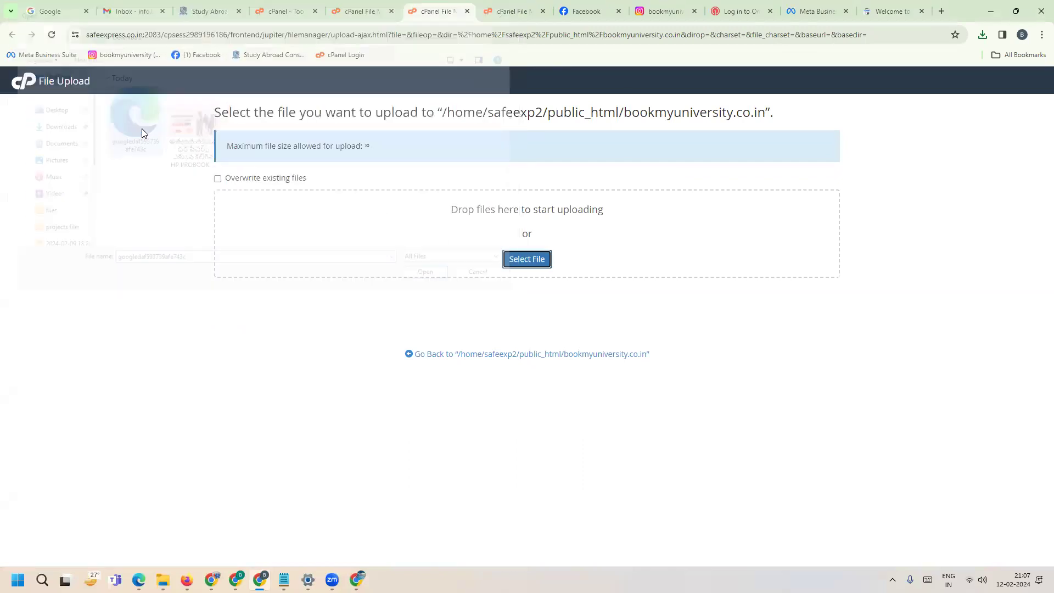
pyautogui.click(894, 11)
# Step: Verify Book My University ownership, enter the property past the welcome message, and open Settings
pyautogui.click(651, 322)
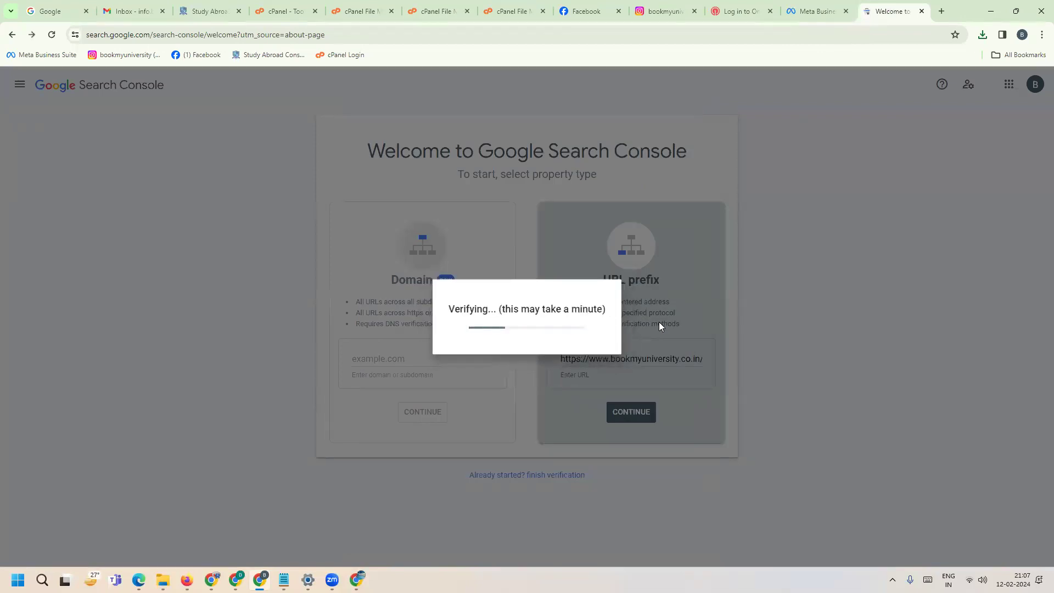
pyautogui.click(656, 377)
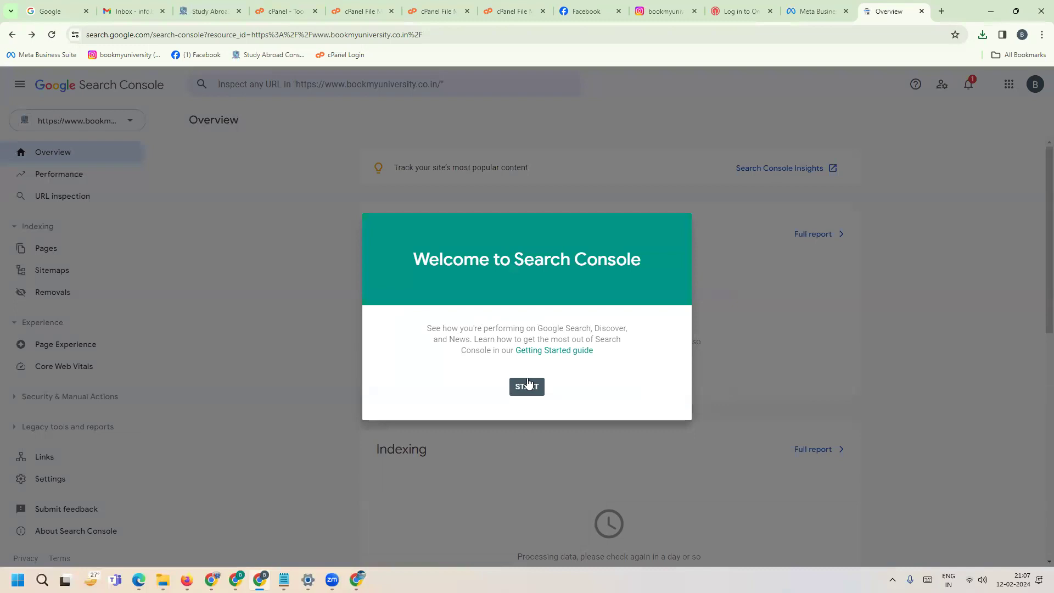
pyautogui.click(527, 386)
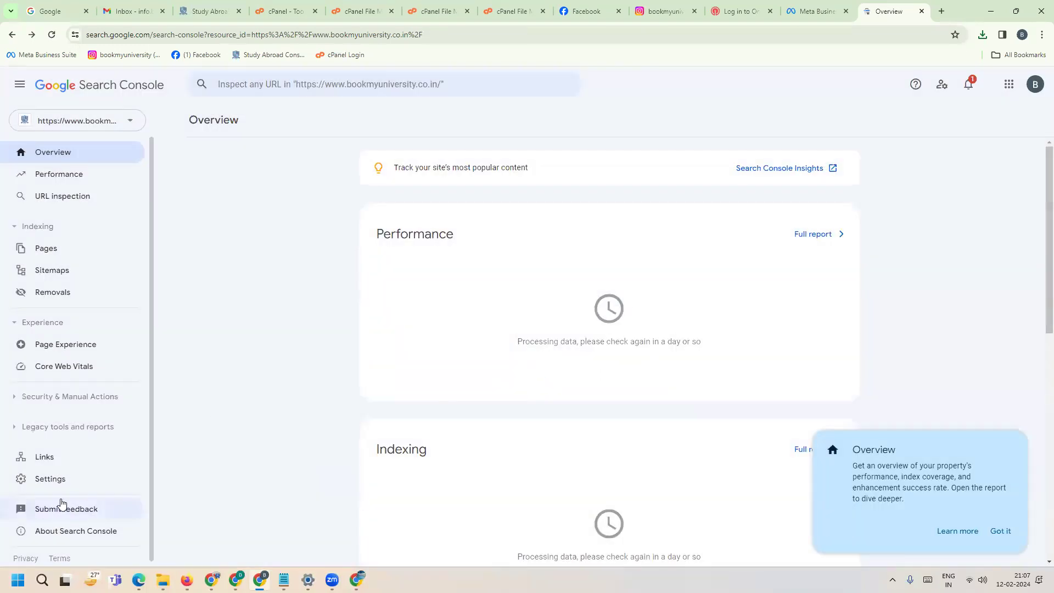
pyautogui.click(50, 478)
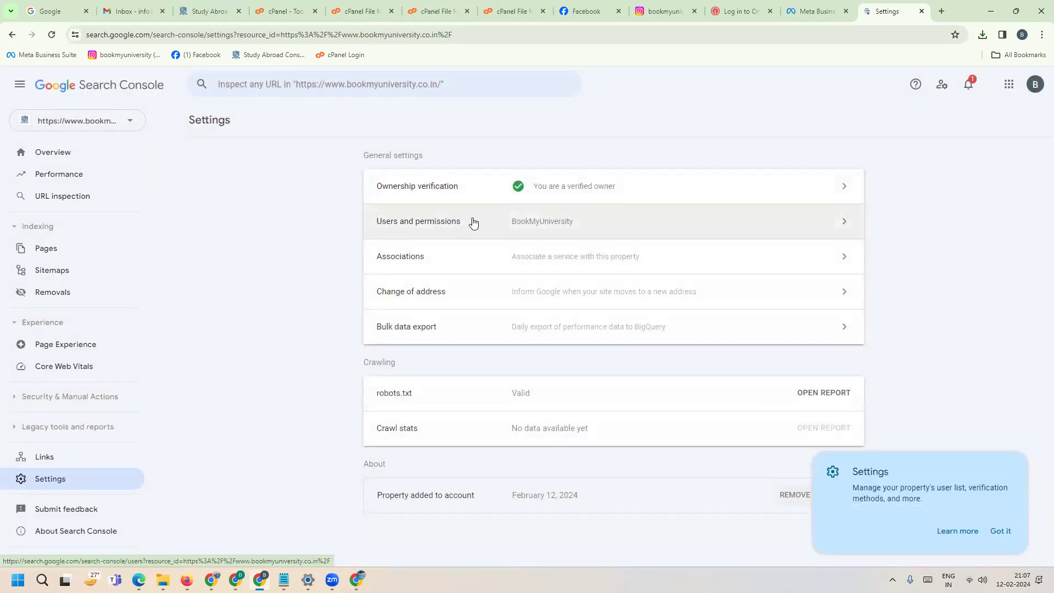
# Step: Copy the HTML tag verification meta tag from the Ownership verification settings
pyautogui.click(473, 186)
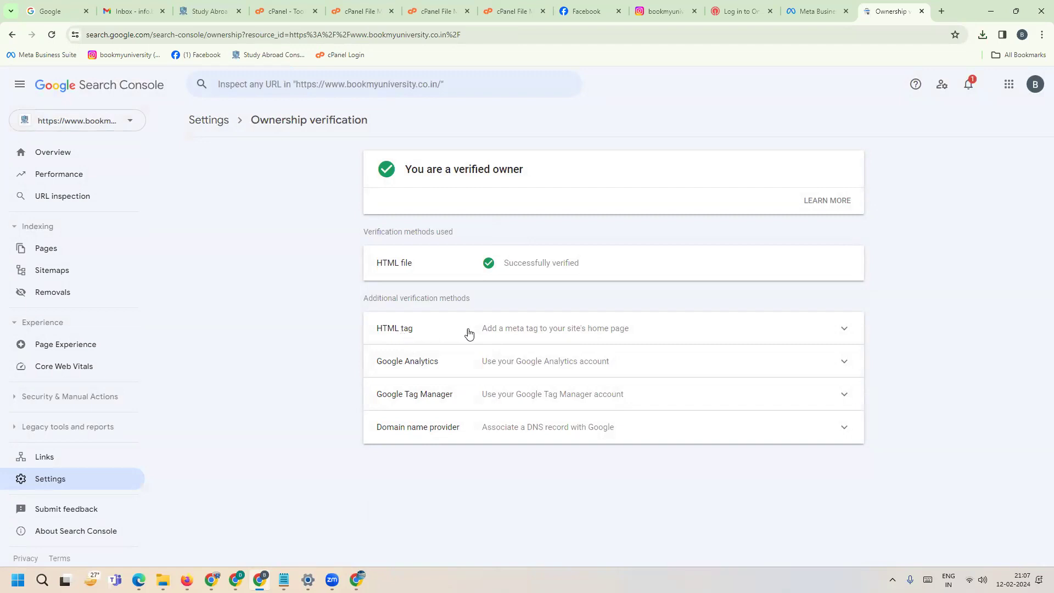
pyautogui.click(849, 327)
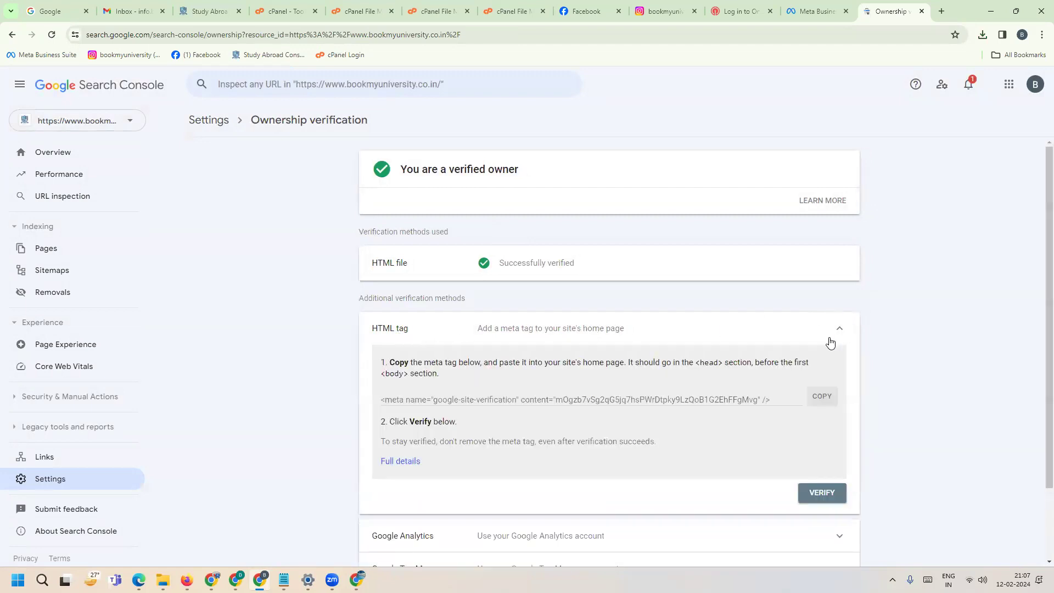
pyautogui.click(821, 400)
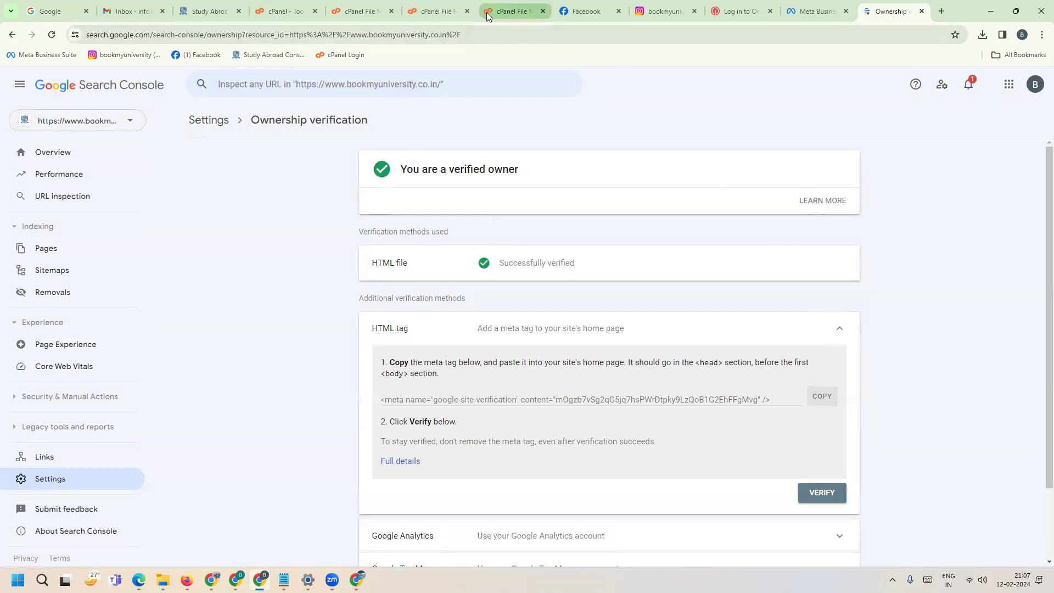
pyautogui.click(506, 10)
# Step: Close the extra cPanel upload tabs and browse to application/views/includes in File Manager
pyautogui.click(541, 10)
pyautogui.click(436, 11)
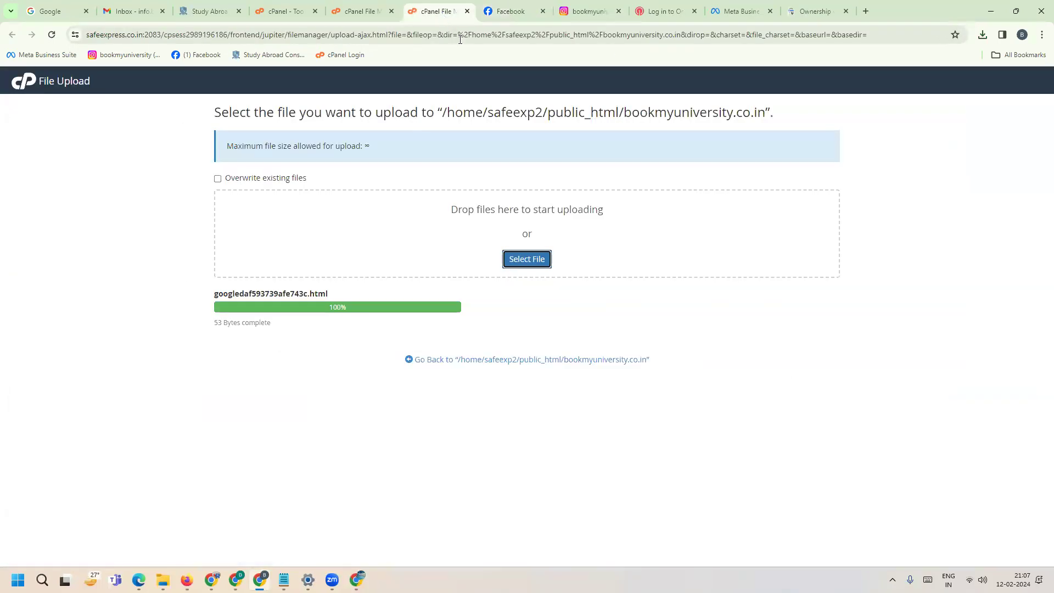
pyautogui.click(466, 10)
pyautogui.click(361, 11)
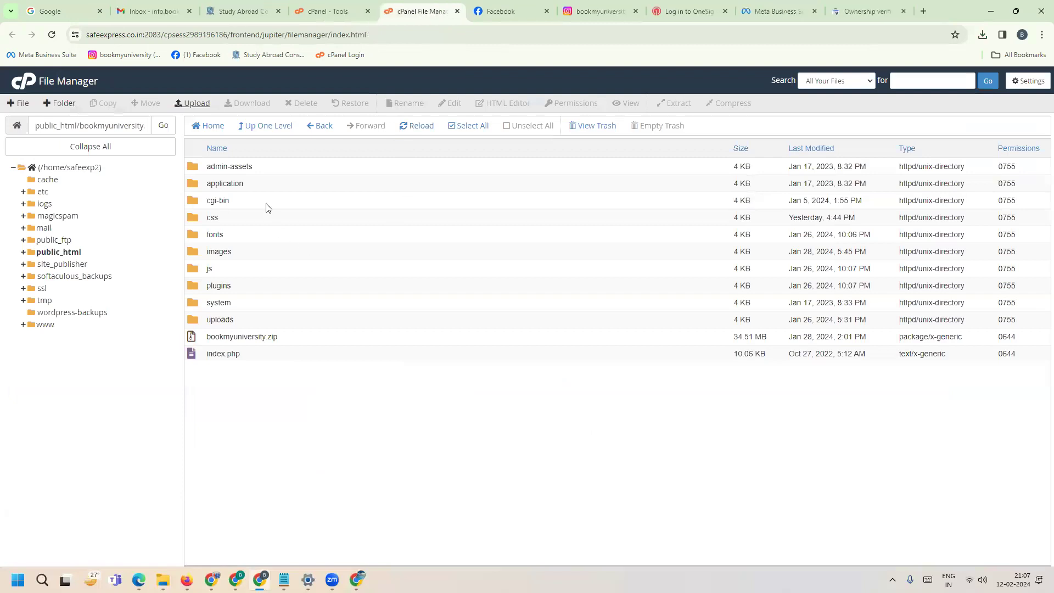
pyautogui.doubleClick(265, 188)
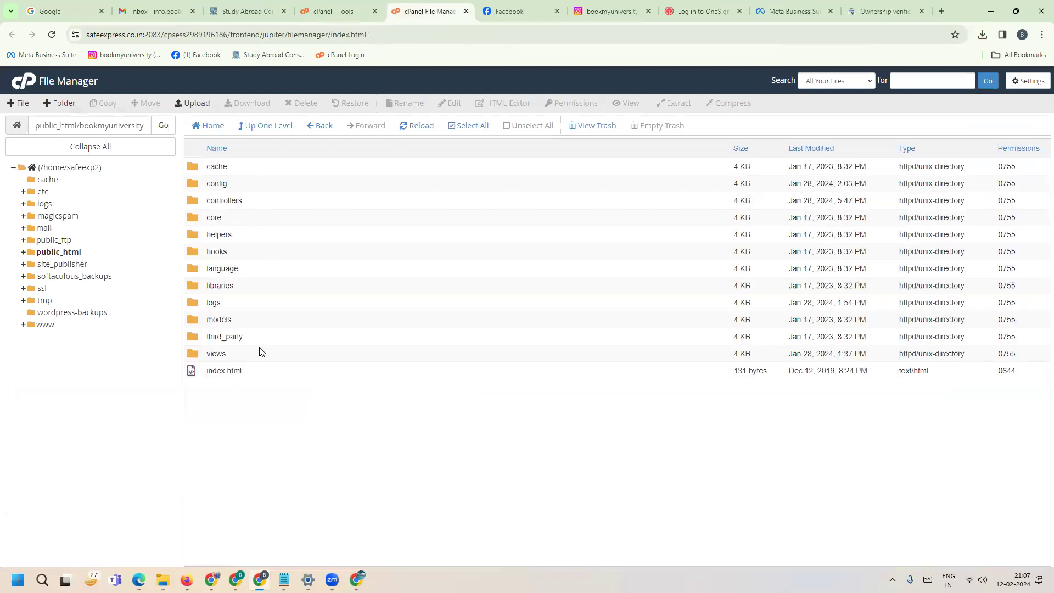
pyautogui.doubleClick(216, 354)
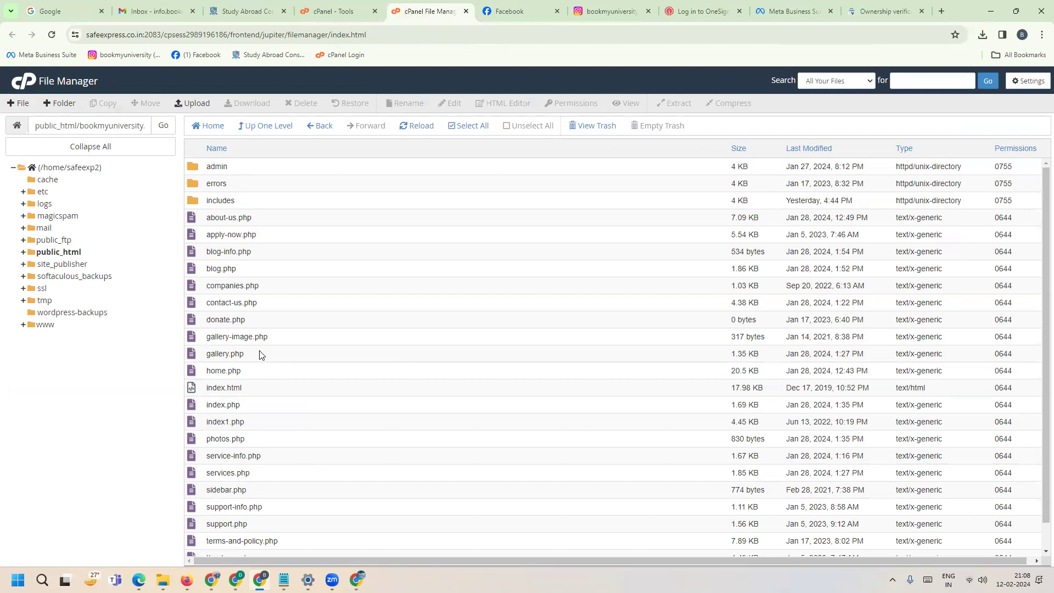
pyautogui.doubleClick(255, 200)
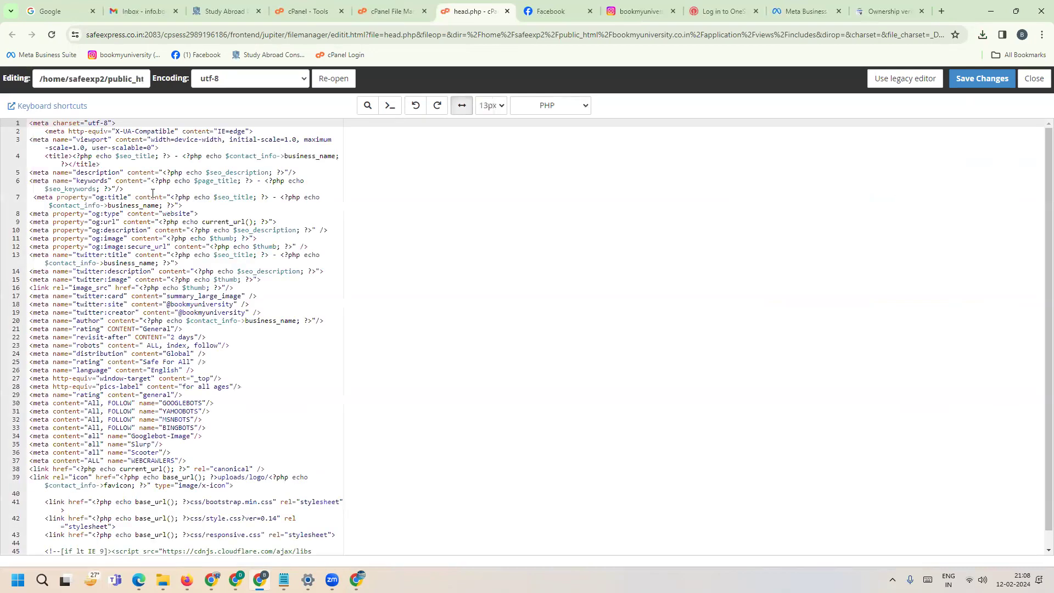
# Step: Paste the google-site-verification meta tag into head.php below line 37 and save
pyautogui.click(197, 460)
pyautogui.press('Return')
pyautogui.press('Return')
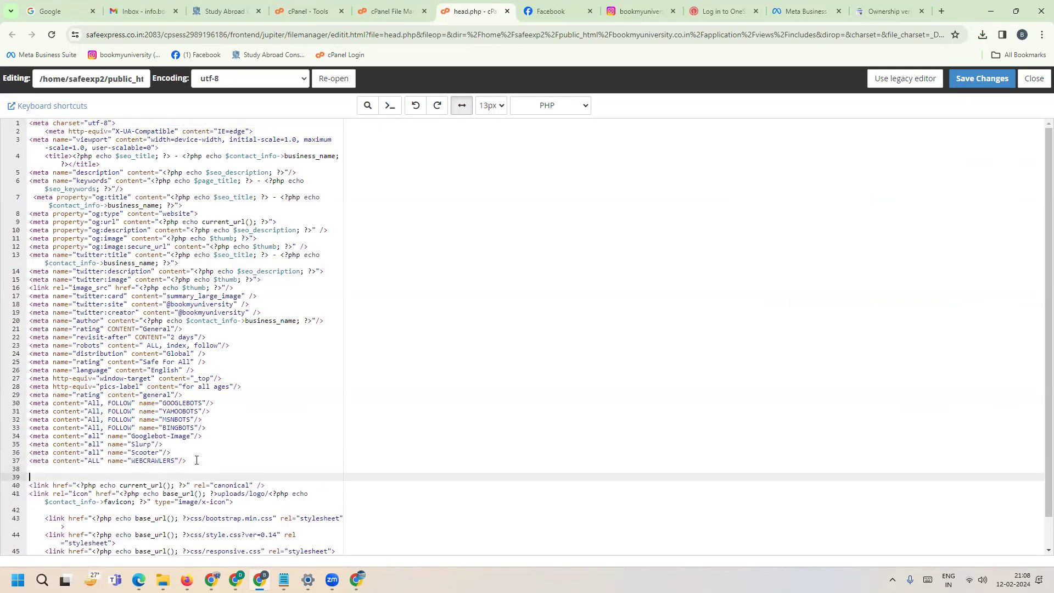
pyautogui.hotkey('ctrl', 'v')
pyautogui.press('Return')
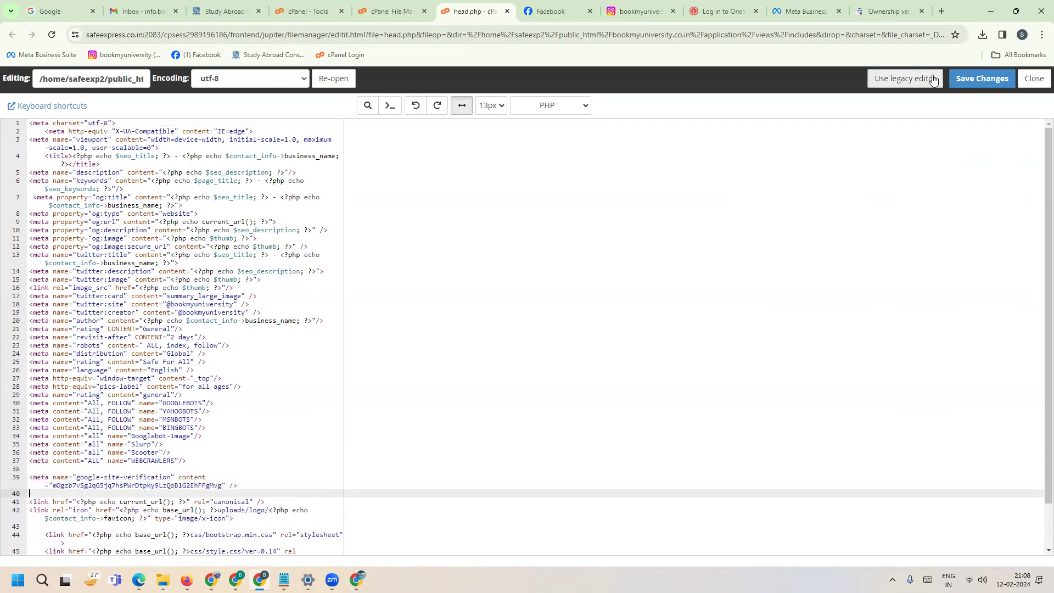
pyautogui.click(981, 78)
# Step: Verify ownership using the HTML tag method, then open the property Overview
pyautogui.click(885, 10)
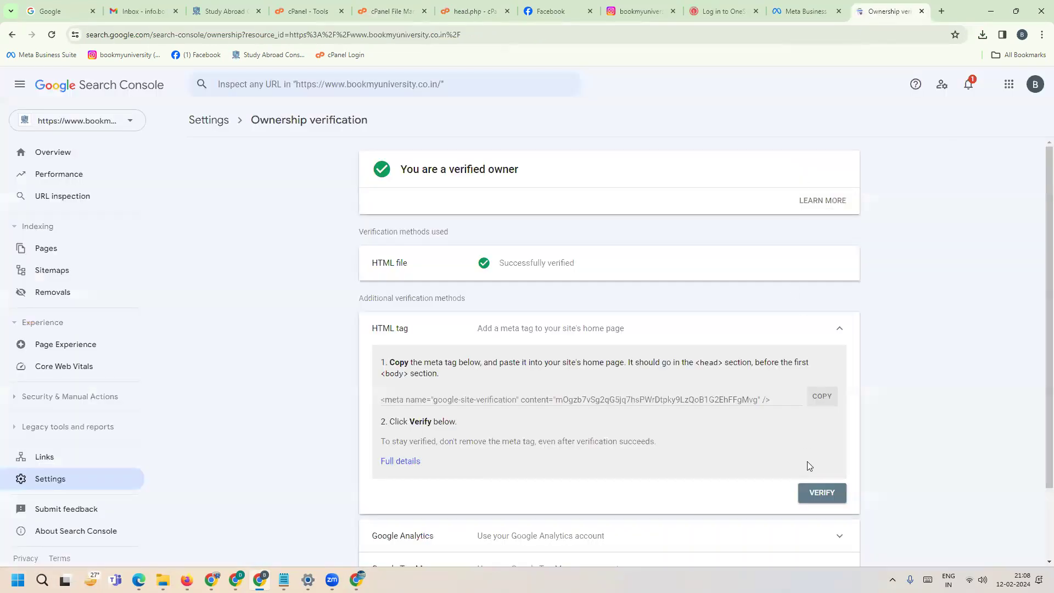
pyautogui.click(823, 494)
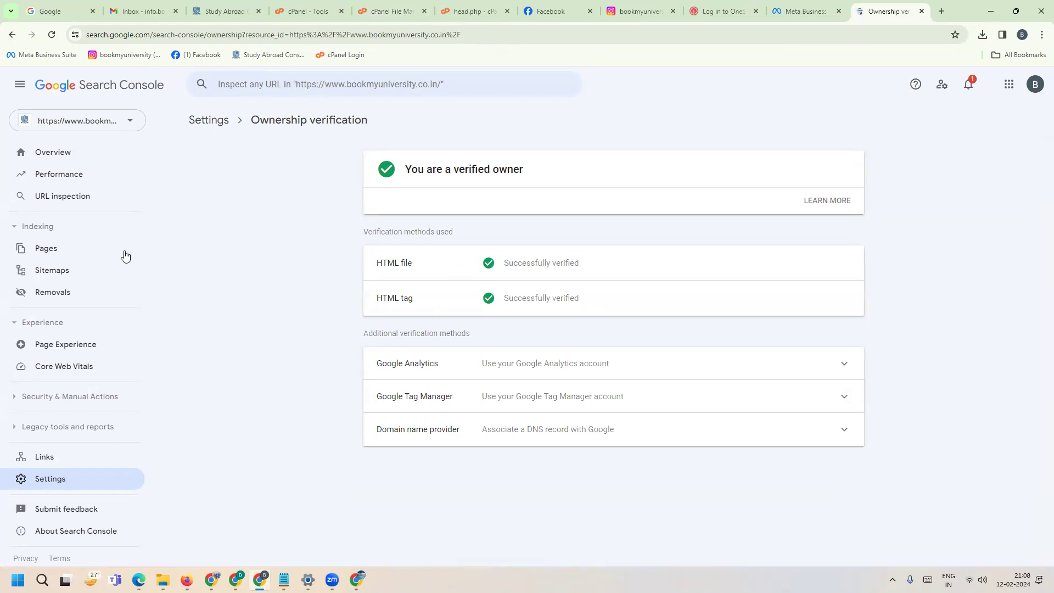
pyautogui.click(53, 151)
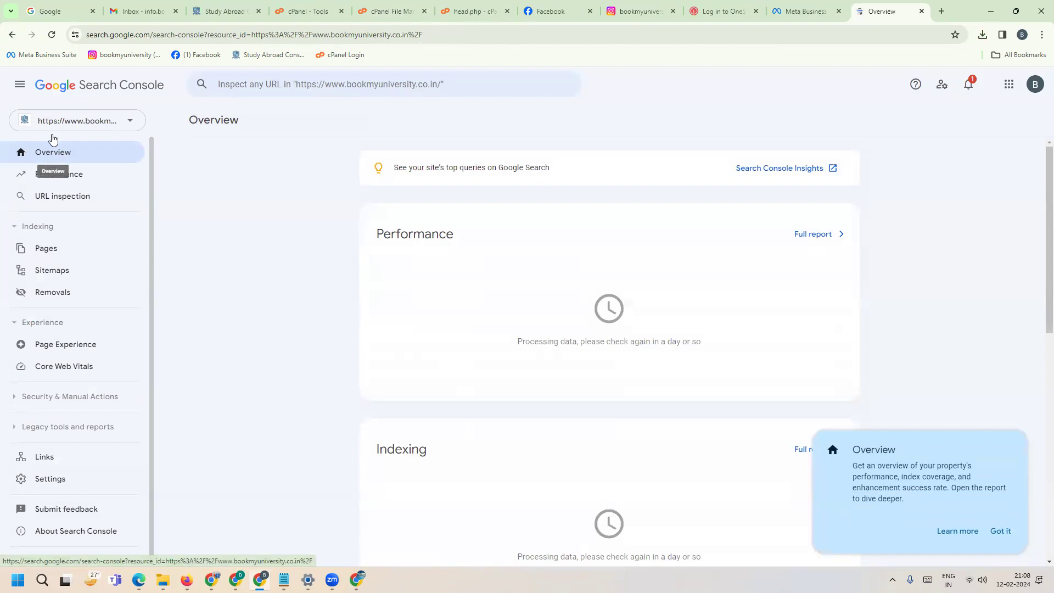
# Step: Read the 'Get started using Search Console' notification and close the Messages panel
pyautogui.click(970, 84)
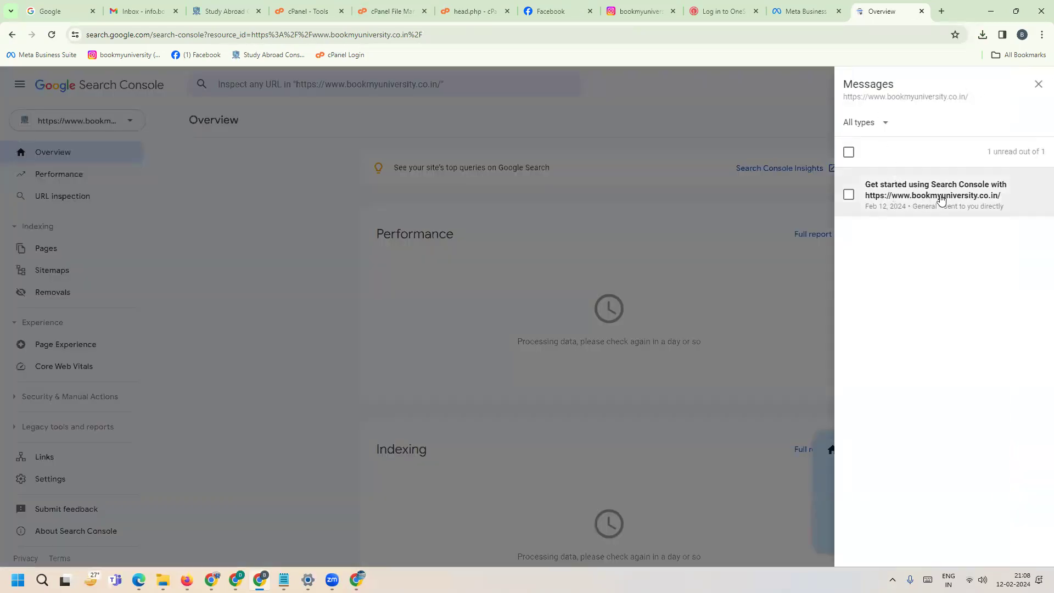
pyautogui.click(927, 195)
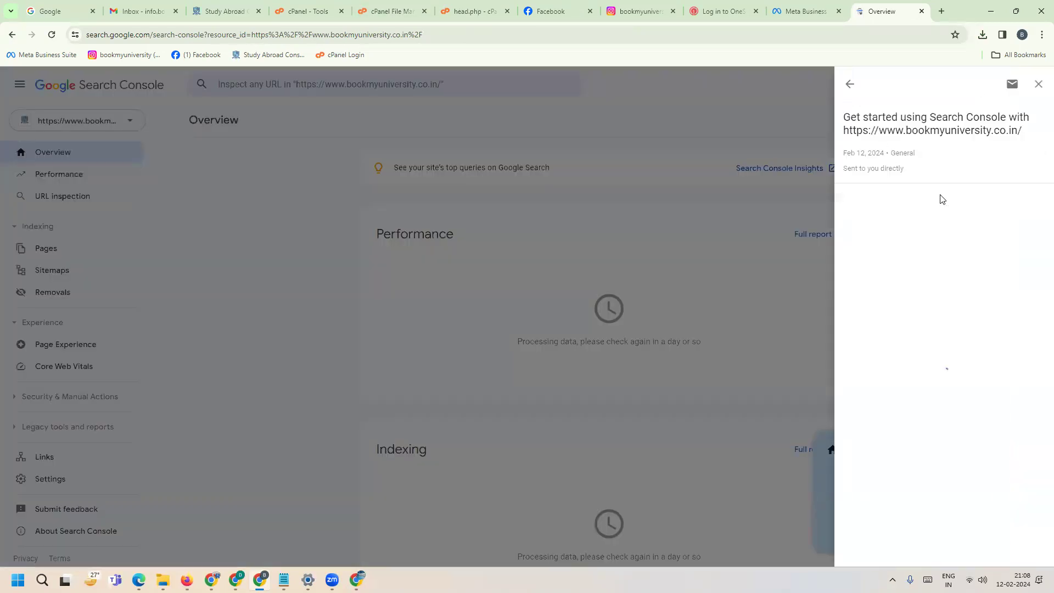
pyautogui.click(648, 113)
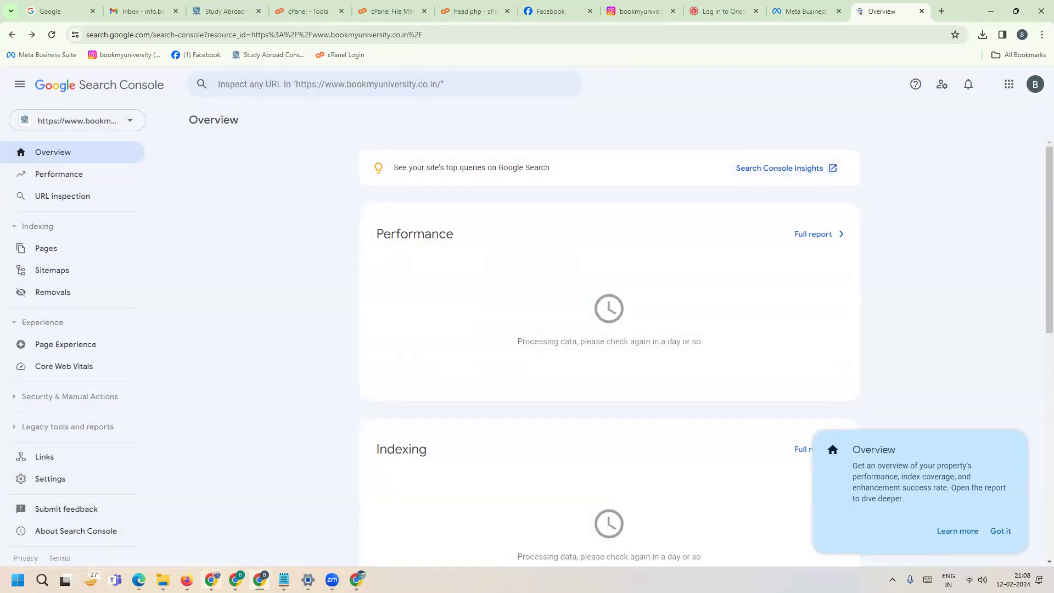